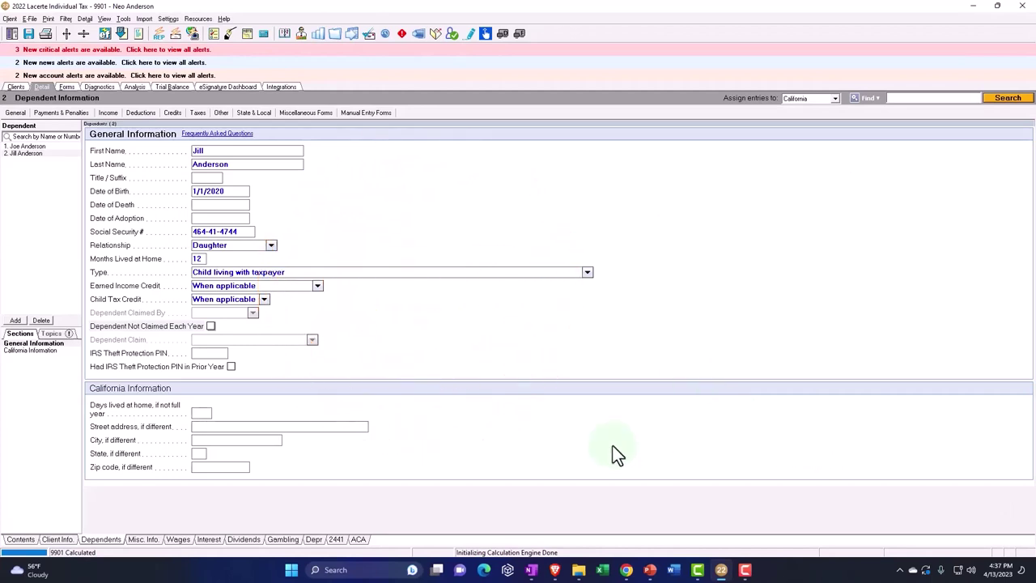
Add the daughter as a second qualifying person with 5,000 of care expenses.
click(337, 540)
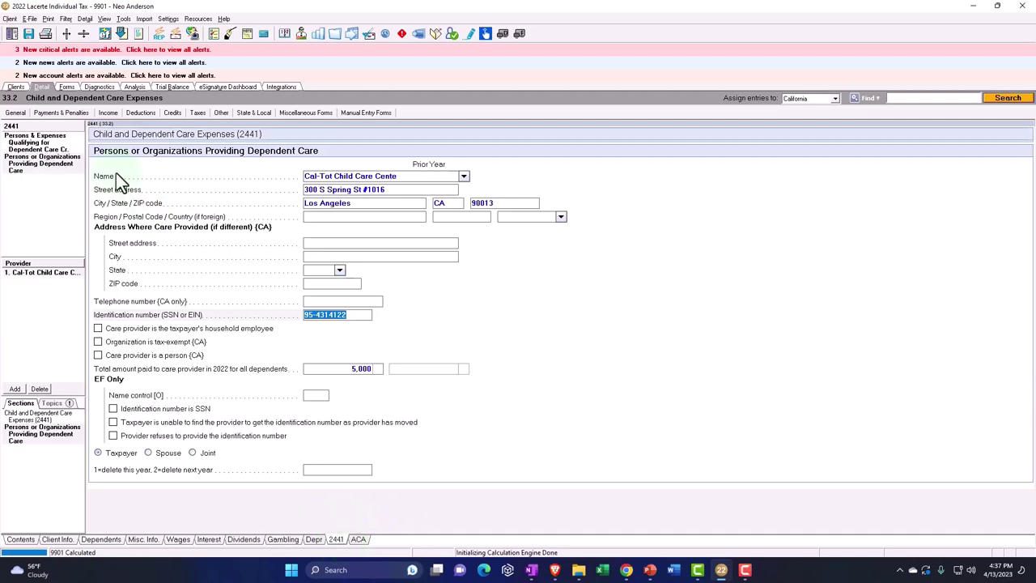
click(24, 139)
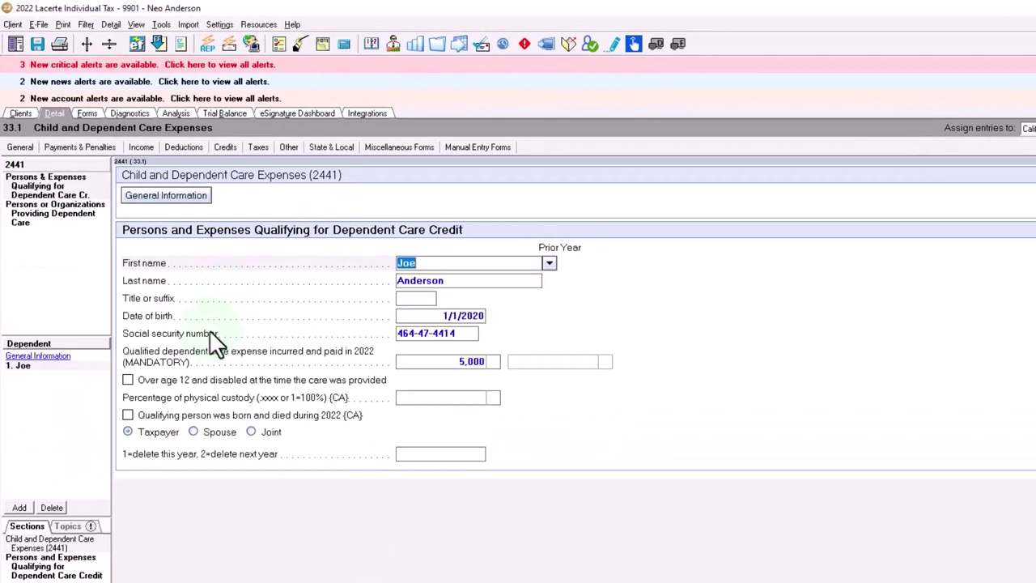
click(19, 508)
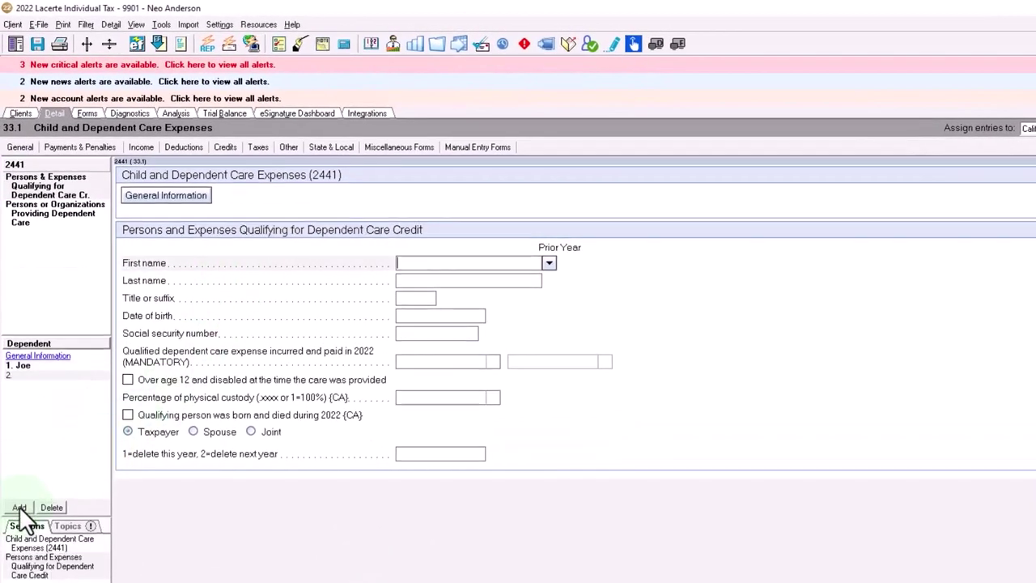
click(549, 263)
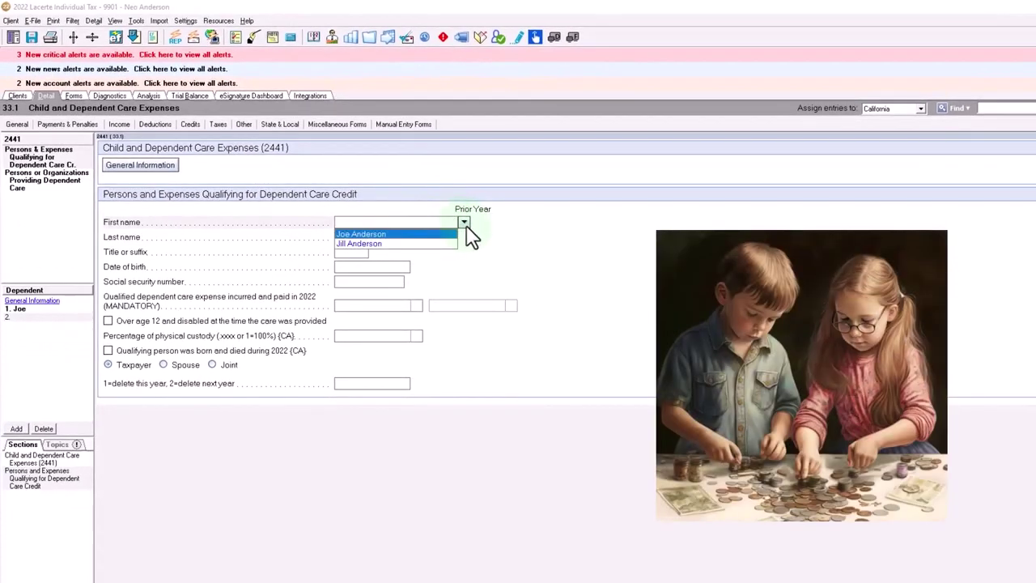
click(412, 243)
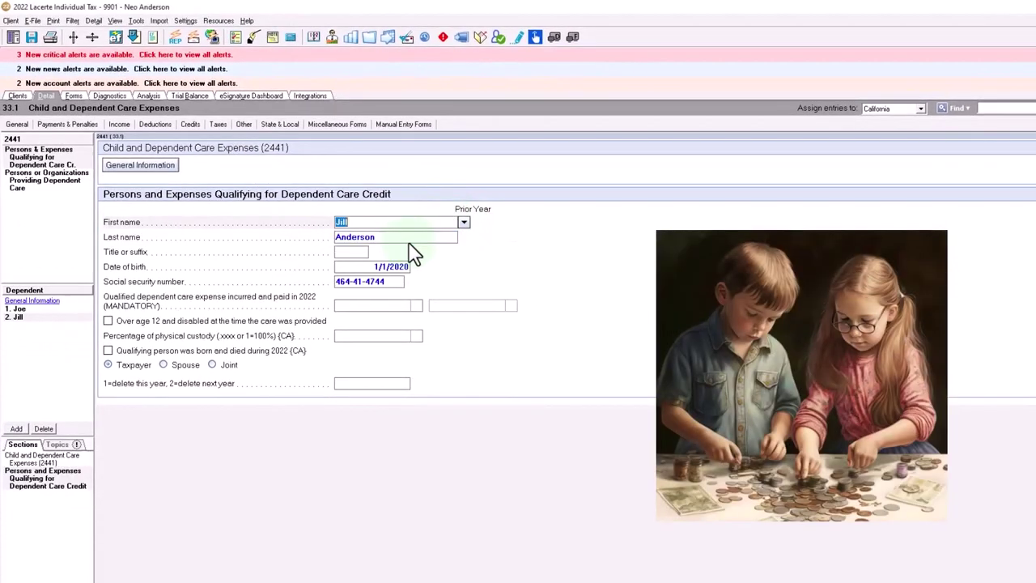
click(387, 307)
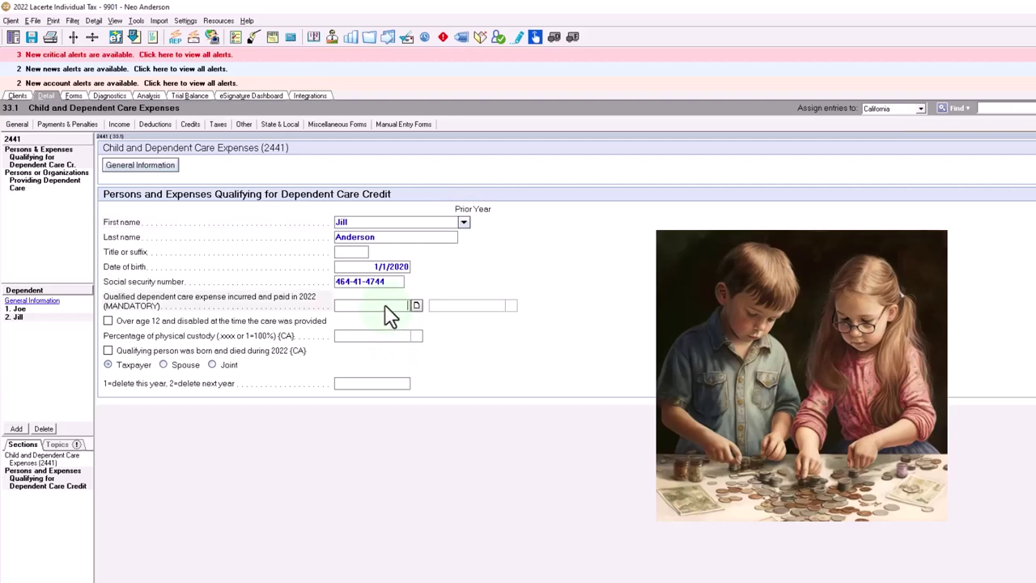
text(5,0000)
key(Tab)
Set the care provider's total amount paid to 10,000.
click(34, 184)
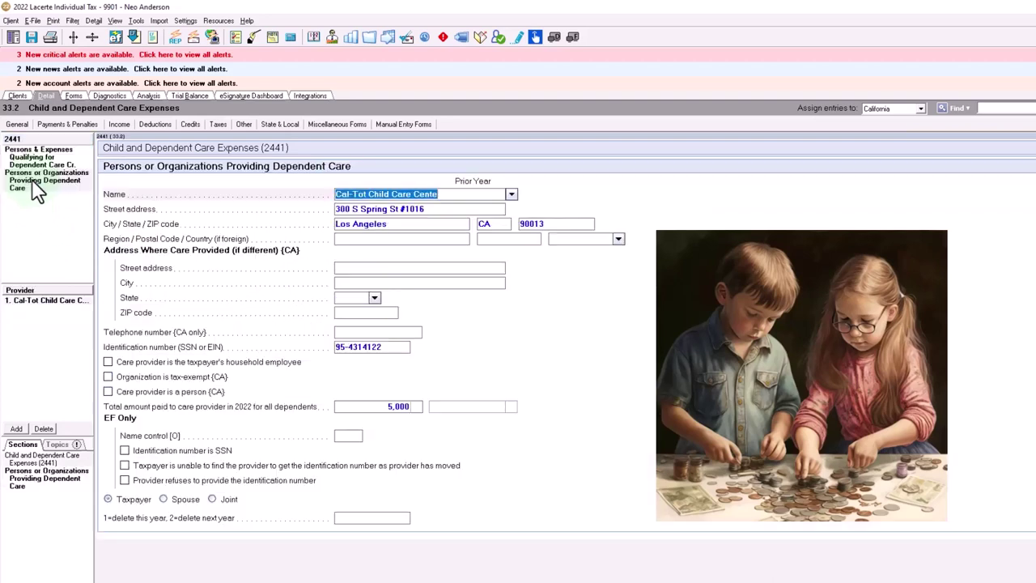
click(365, 409)
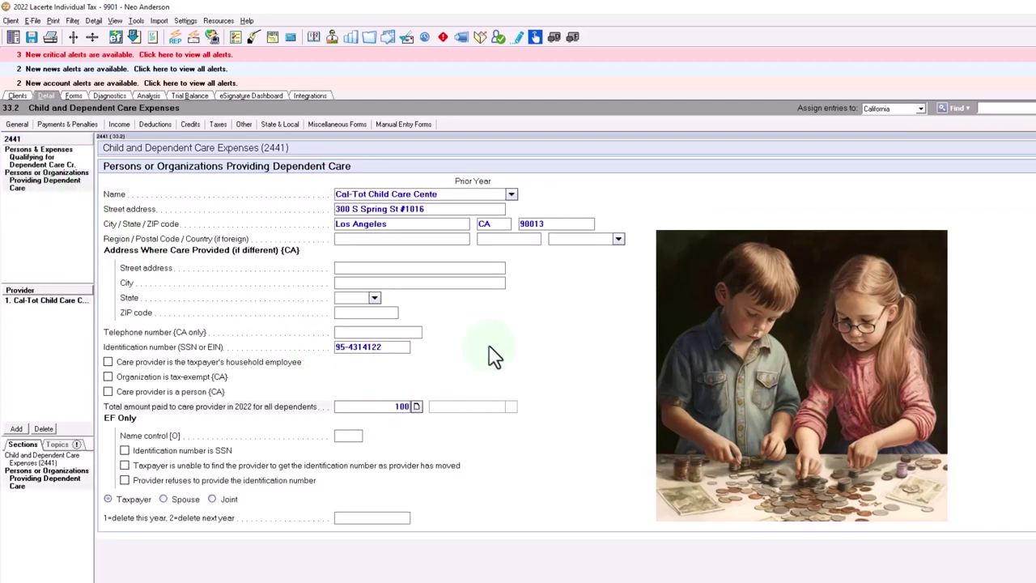
text(10000)
key(Tab)
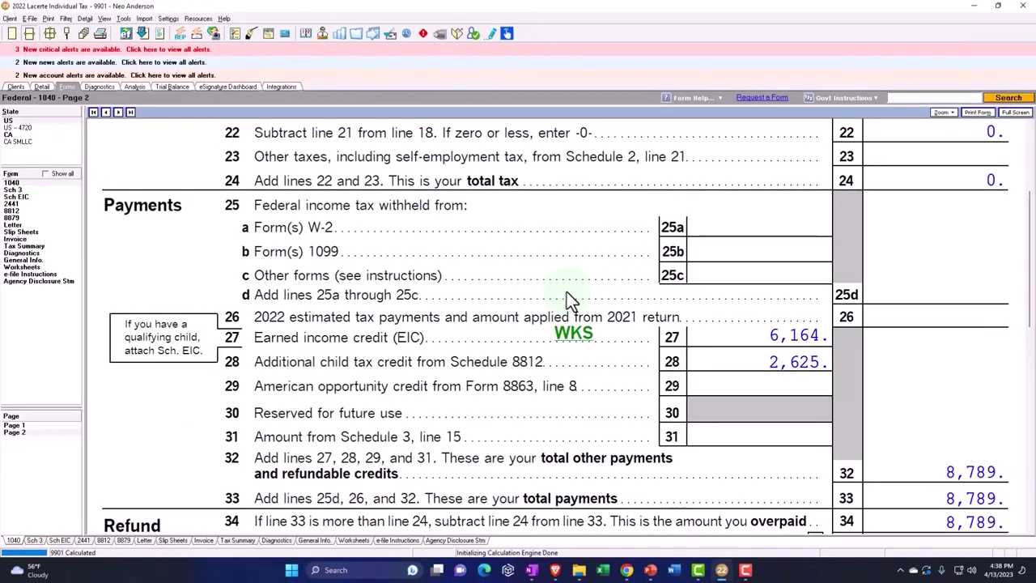
Show Form 1040 page 1 and scroll down through the dependents and income lines.
click(15, 425)
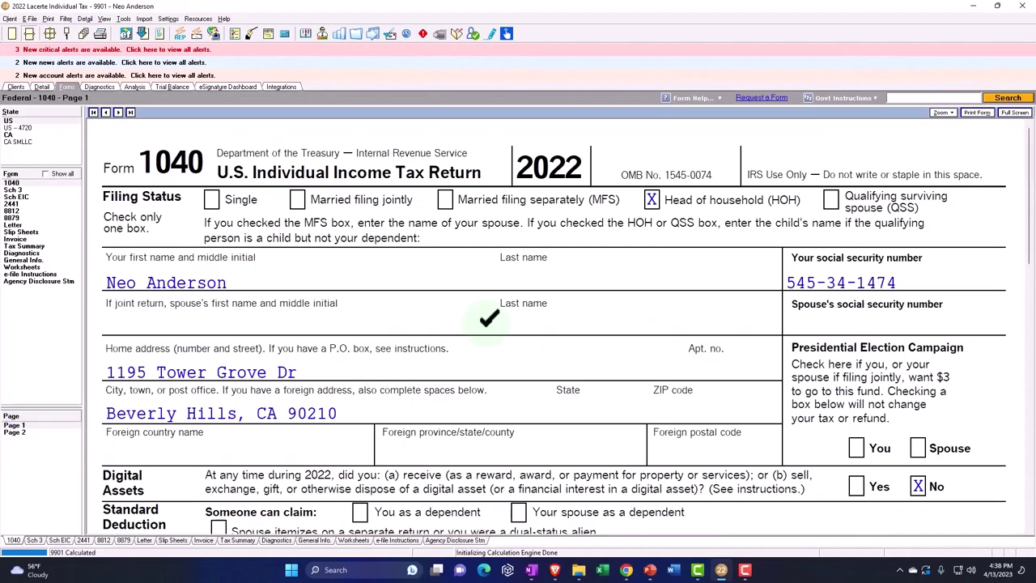
scroll(489, 318, down, 8)
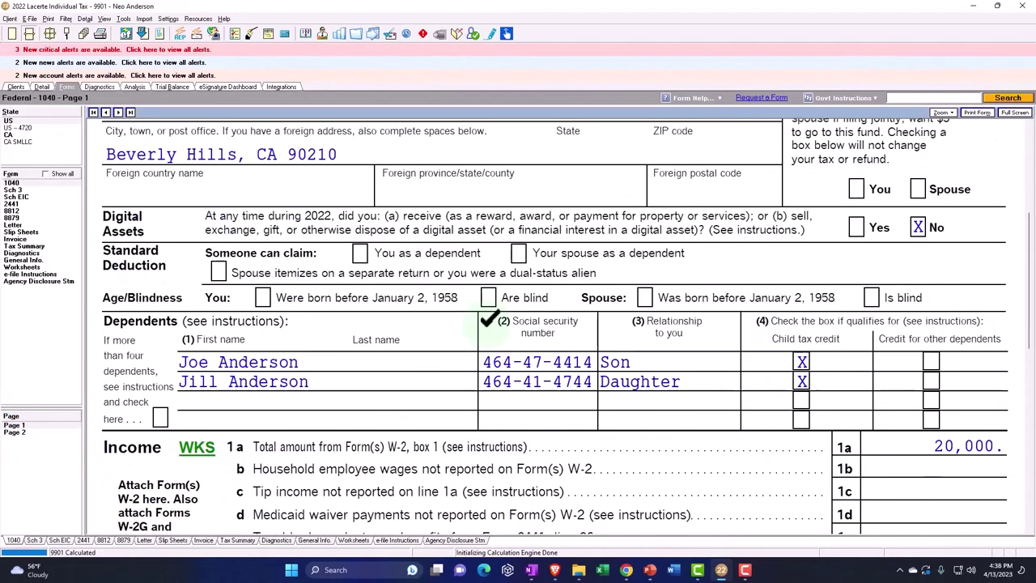
scroll(560, 356, down, 2)
scroll(559, 357, down, 10)
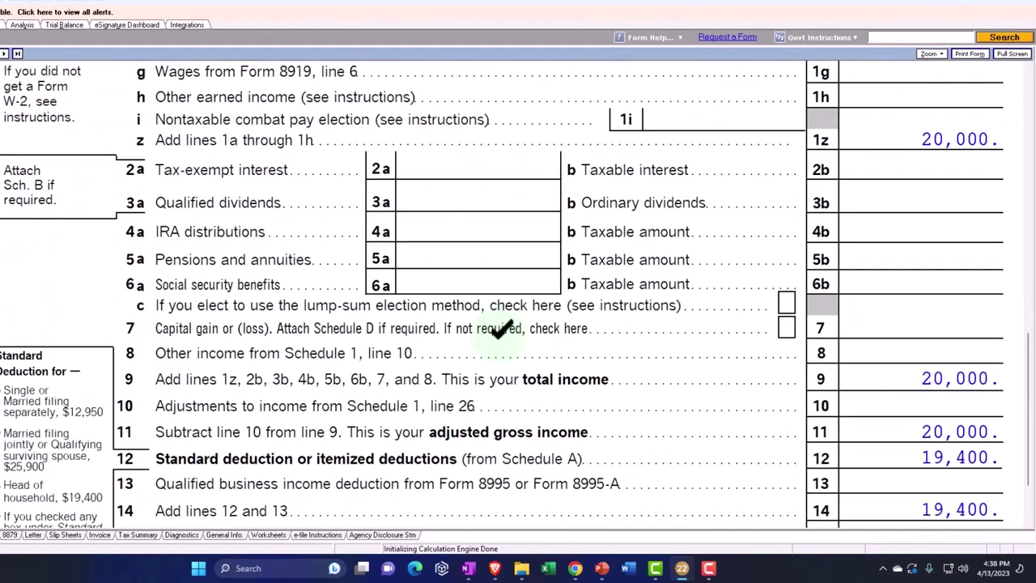
Enter 100,000 as the W-2 wages on the Wages, Salaries, Tips screen.
click(45, 25)
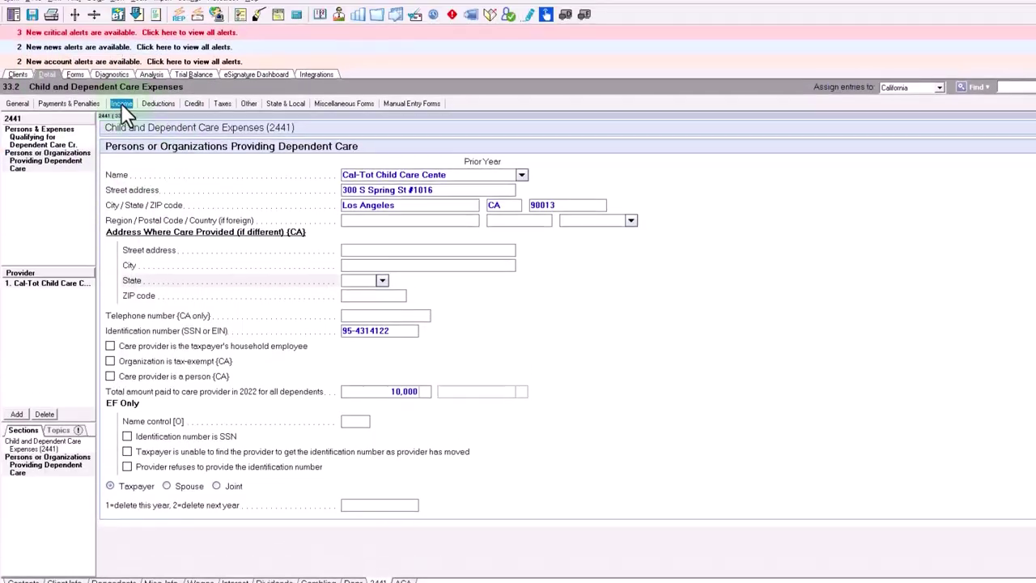
click(122, 56)
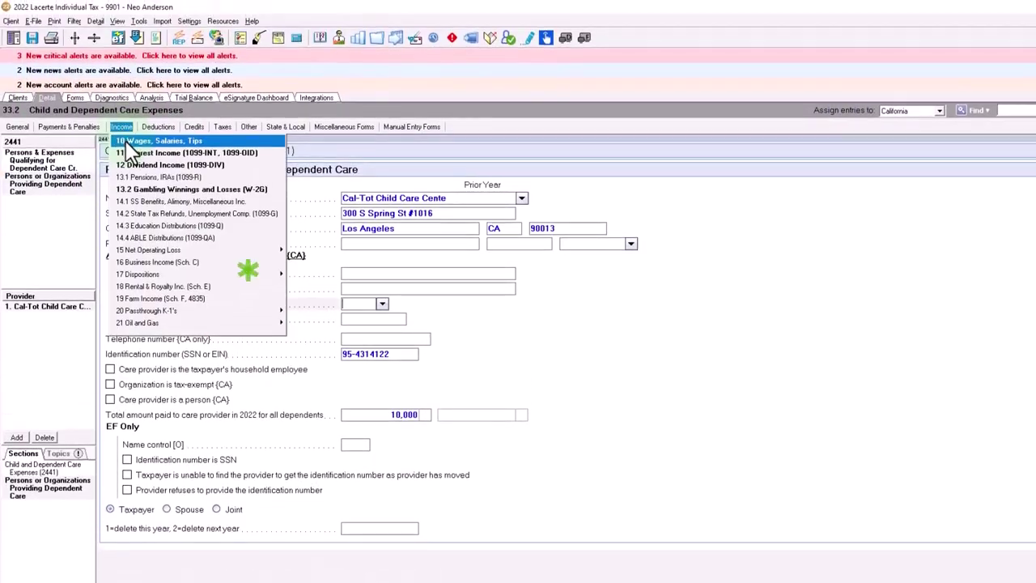
click(130, 68)
click(585, 202)
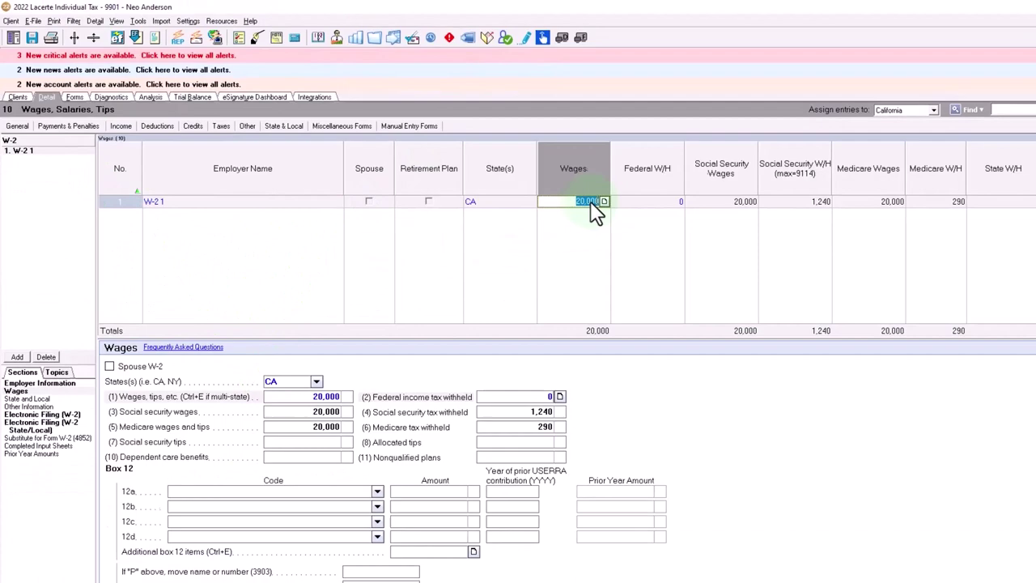
text(100,000)
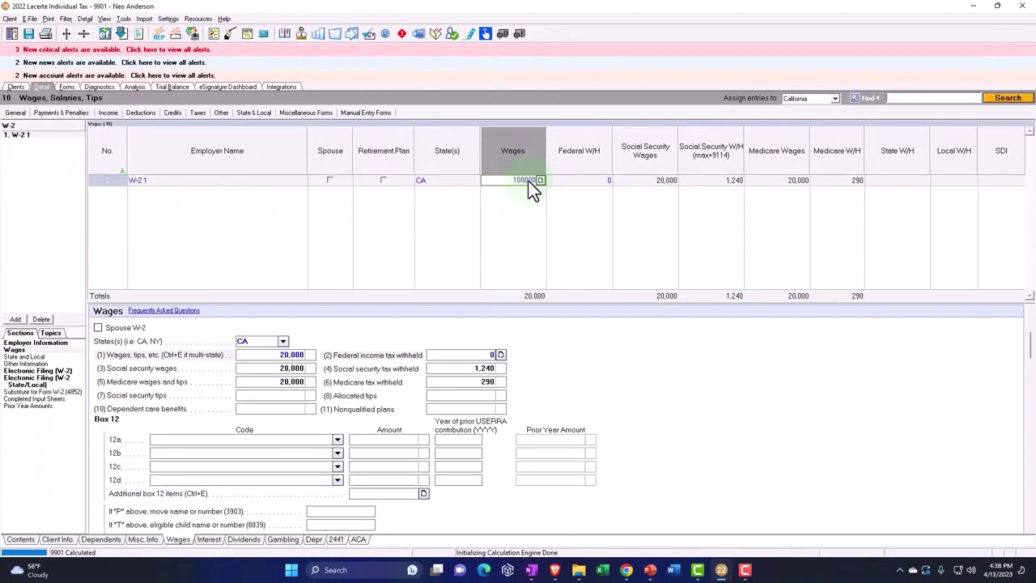
key(Tab)
Show Form 1040 page 2 with the recalculated total tax of 6,655.
click(66, 87)
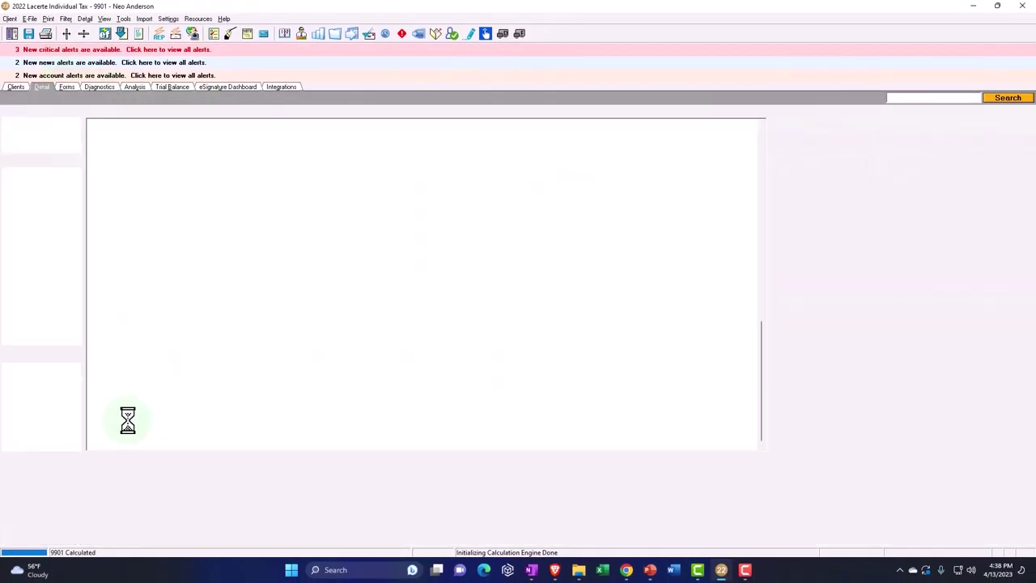
scroll(437, 396, down, 3)
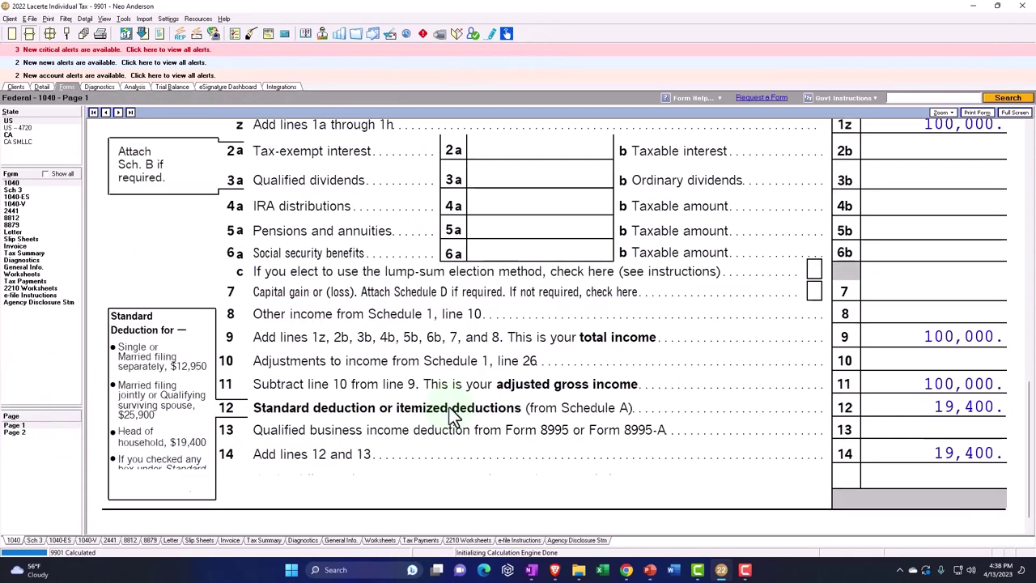
click(33, 435)
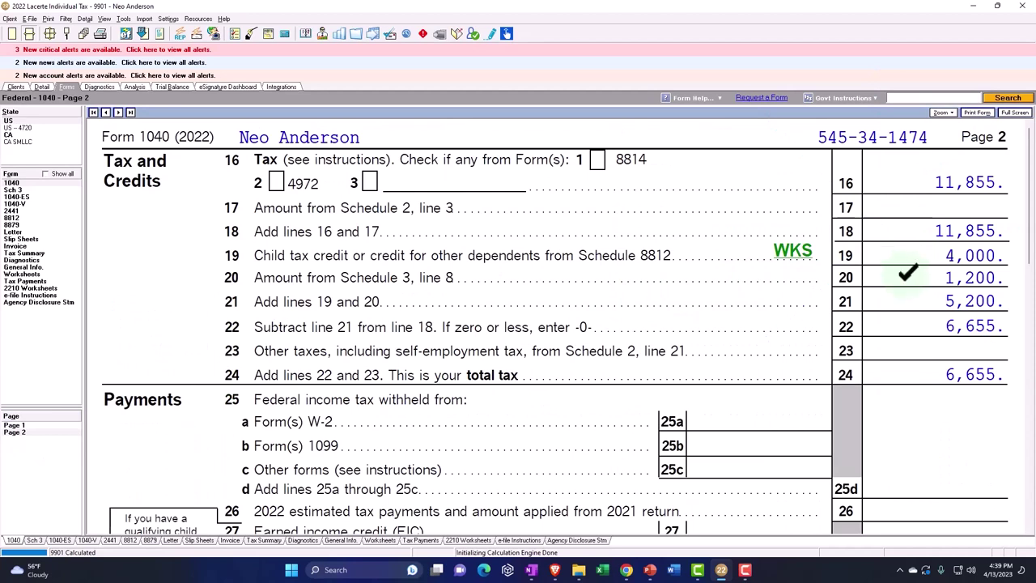
Review Form 2441 through line 11: 1,200 credit at the .20 rate on 6,000 of expenses.
click(14, 211)
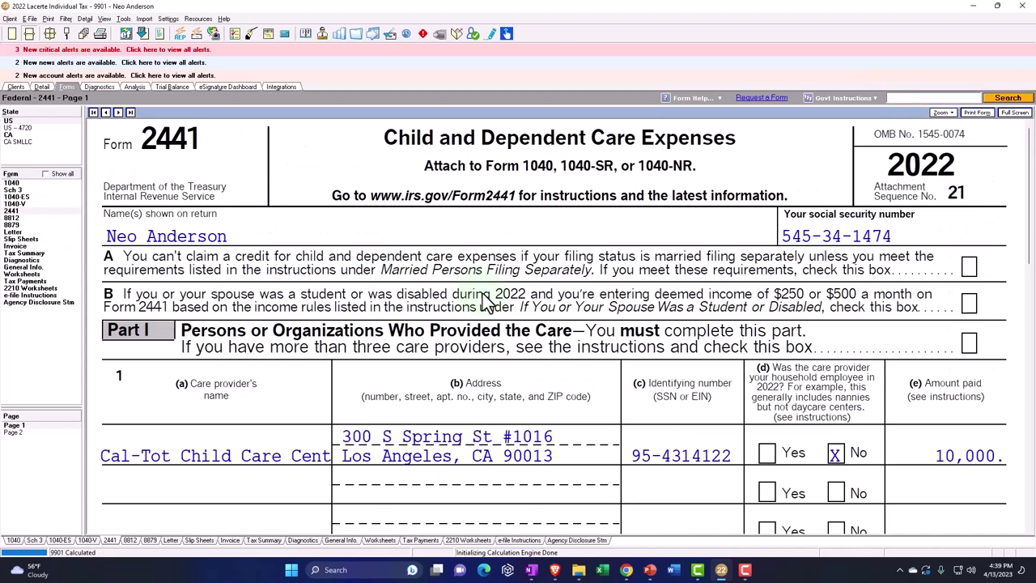
scroll(485, 300, down, 5)
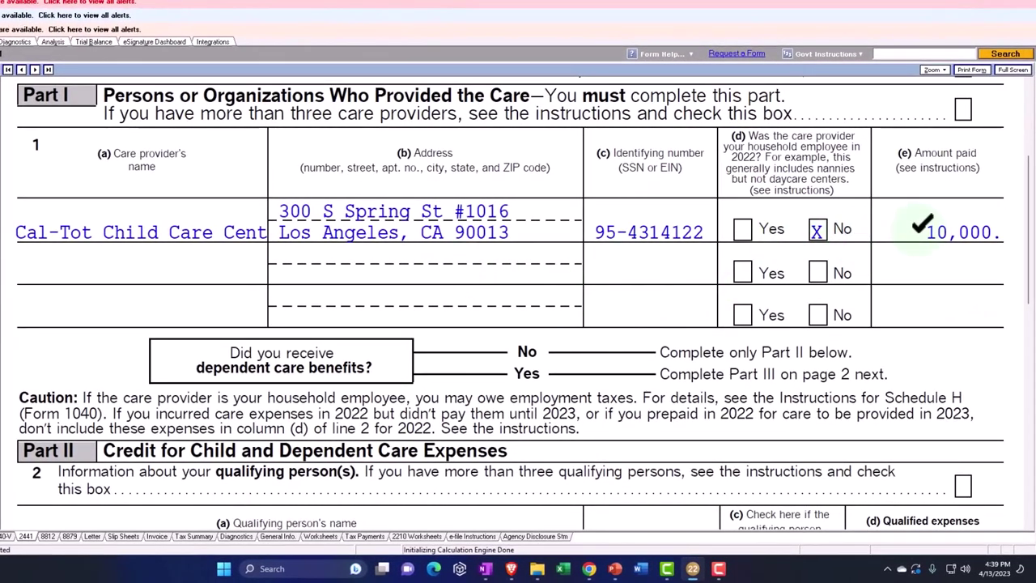
scroll(923, 239, down, 3)
scroll(923, 239, down, 3)
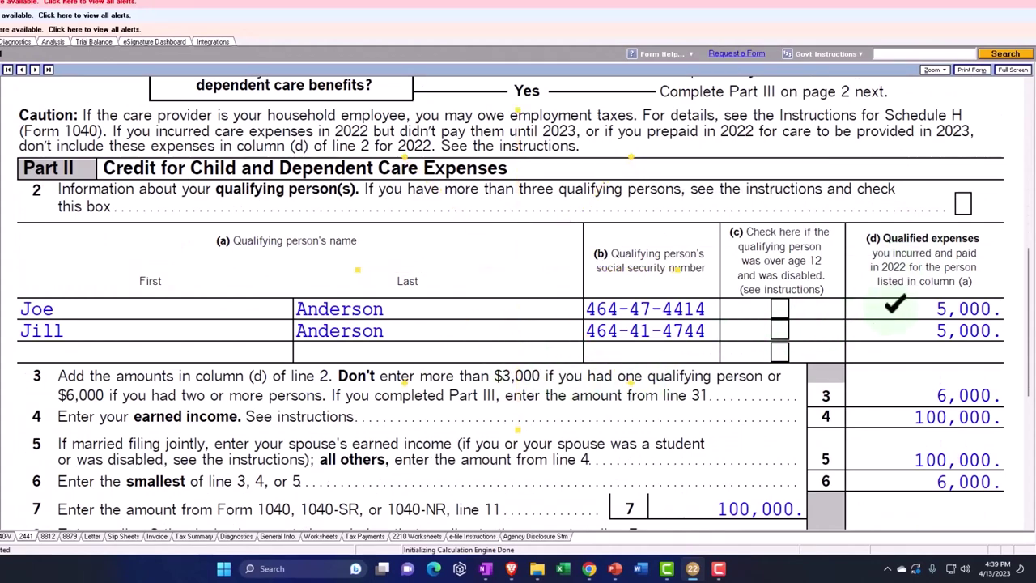
scroll(900, 321, down, 2)
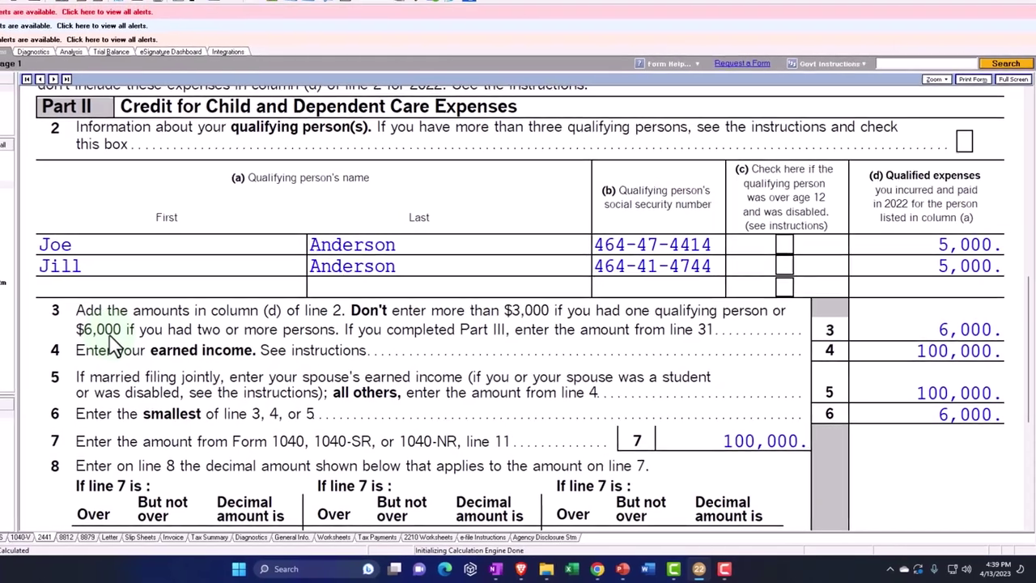
click(93, 334)
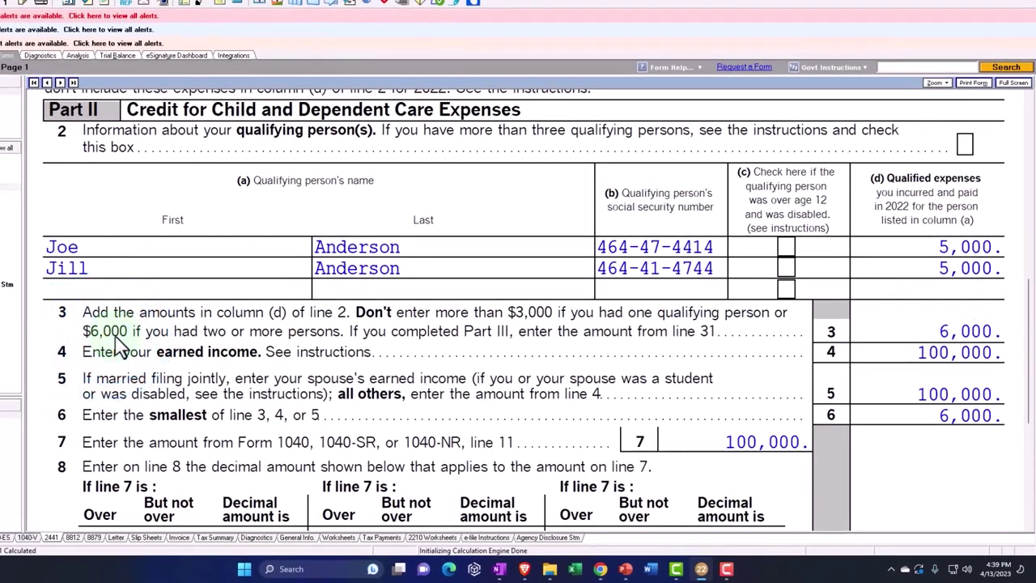
scroll(737, 429, down, 1)
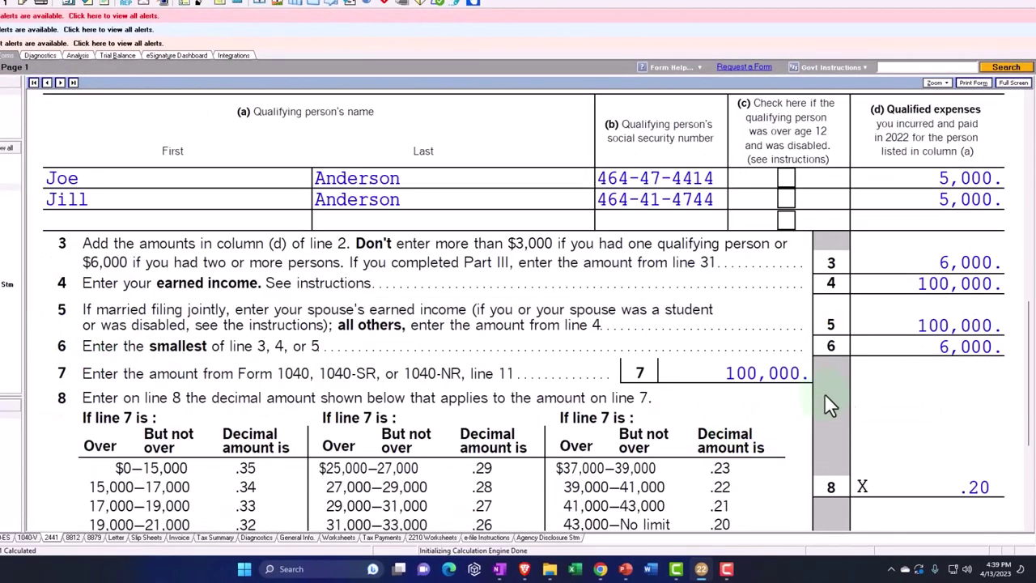
scroll(919, 343, down, 1)
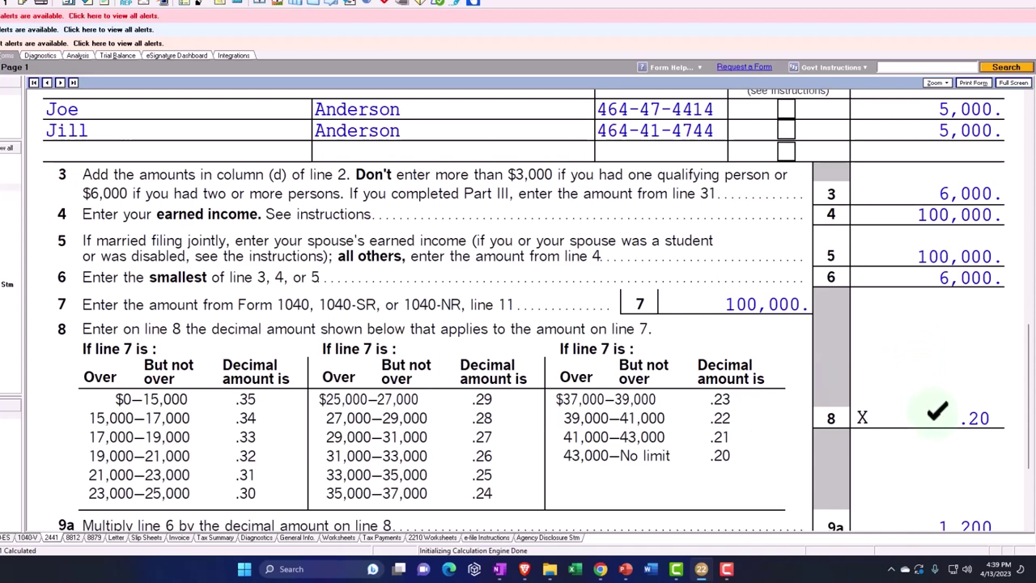
click(952, 376)
scroll(947, 306, down, 2)
scroll(943, 296, down, 1)
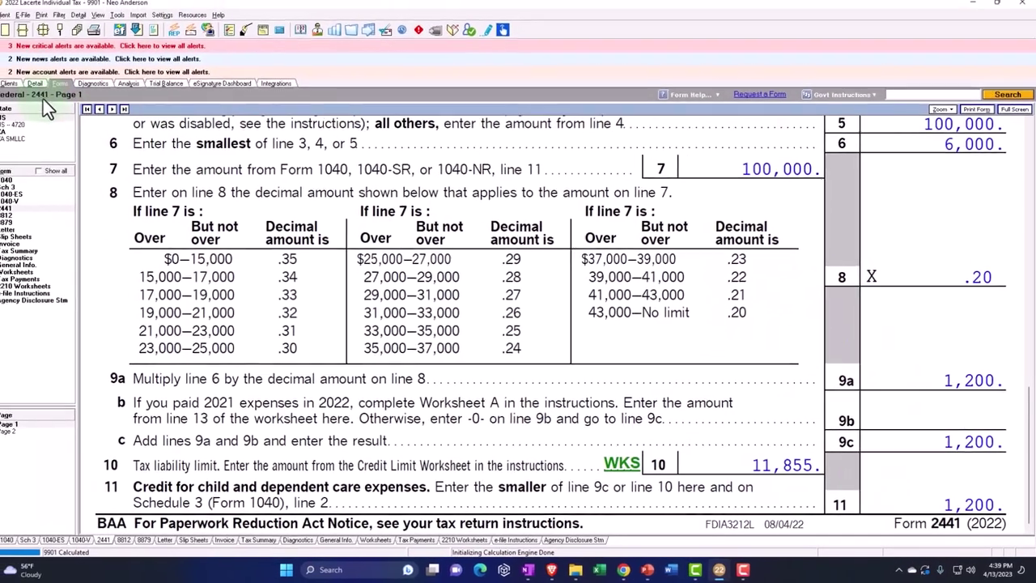
Add the third child as a qualifying person with 5,000 of care expenses.
click(42, 87)
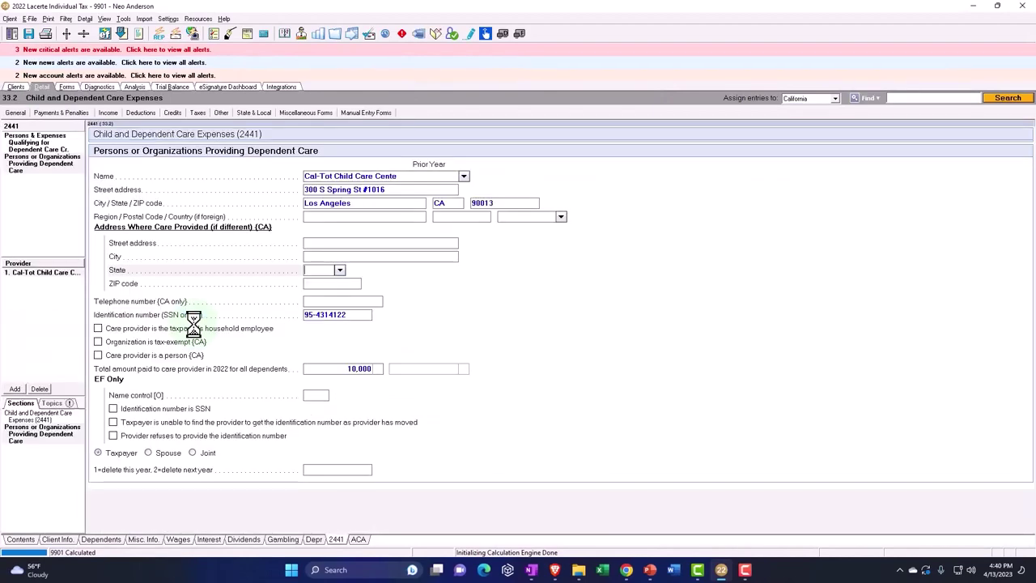
click(17, 390)
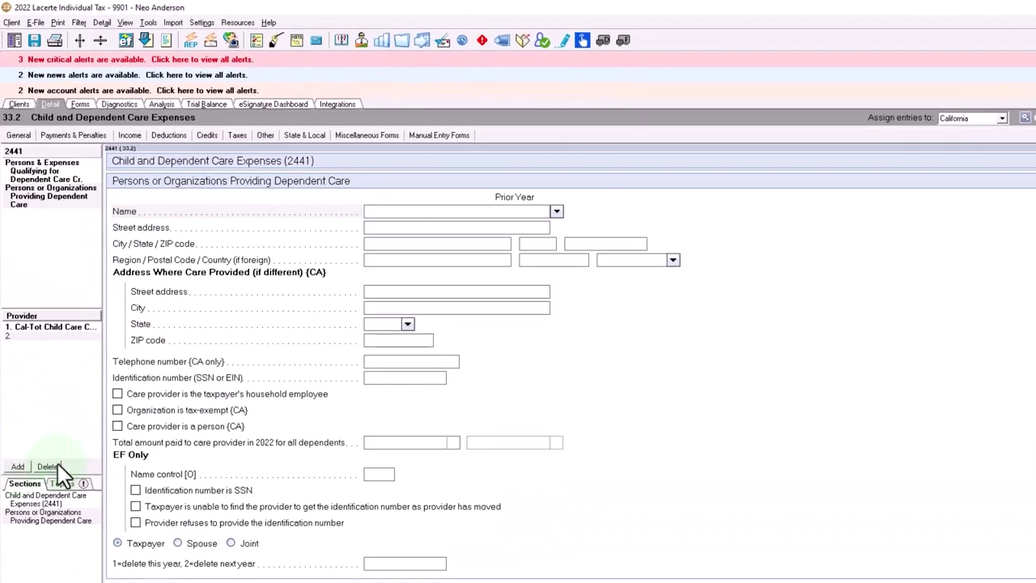
click(37, 178)
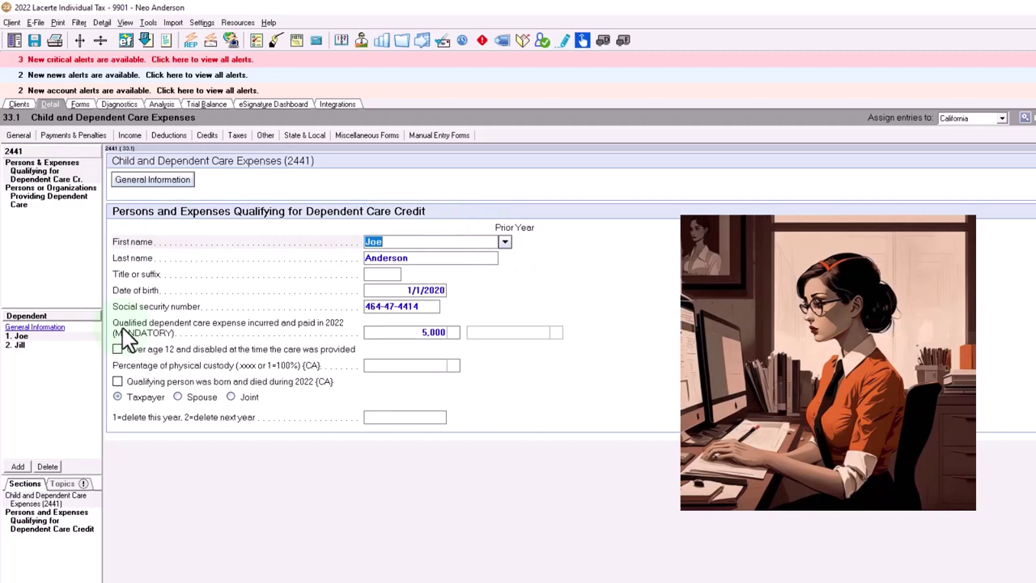
click(17, 467)
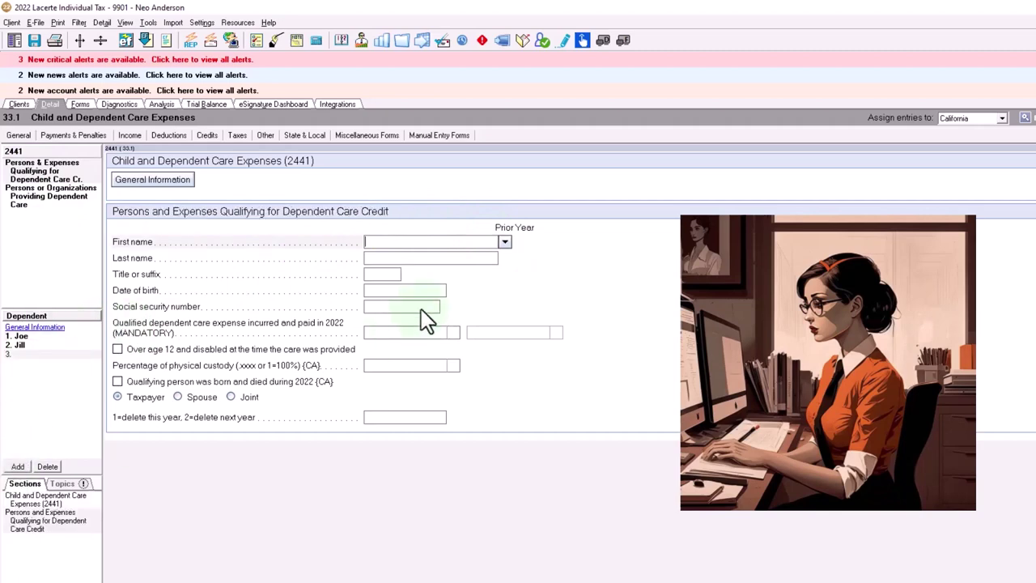
click(505, 241)
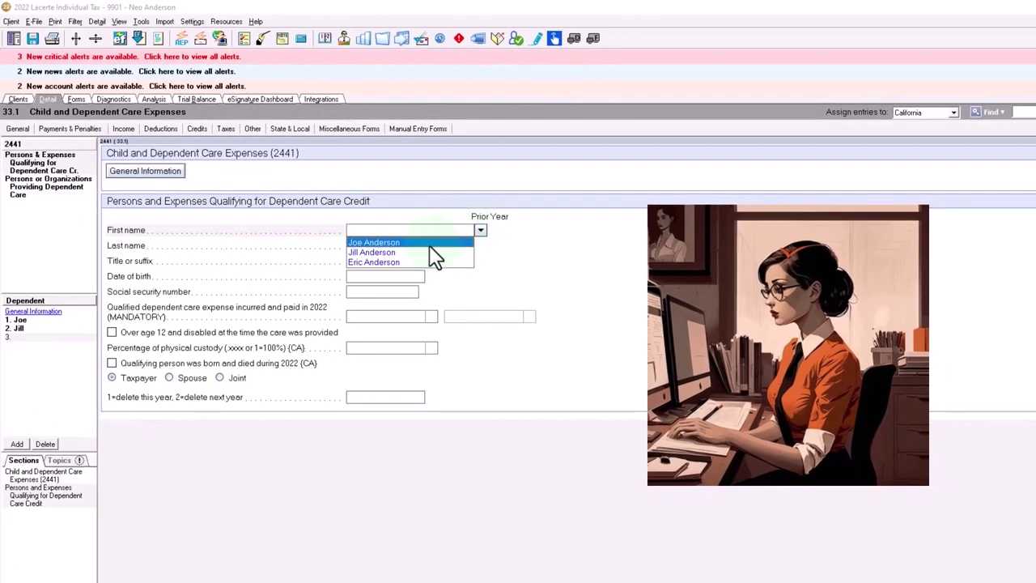
click(429, 268)
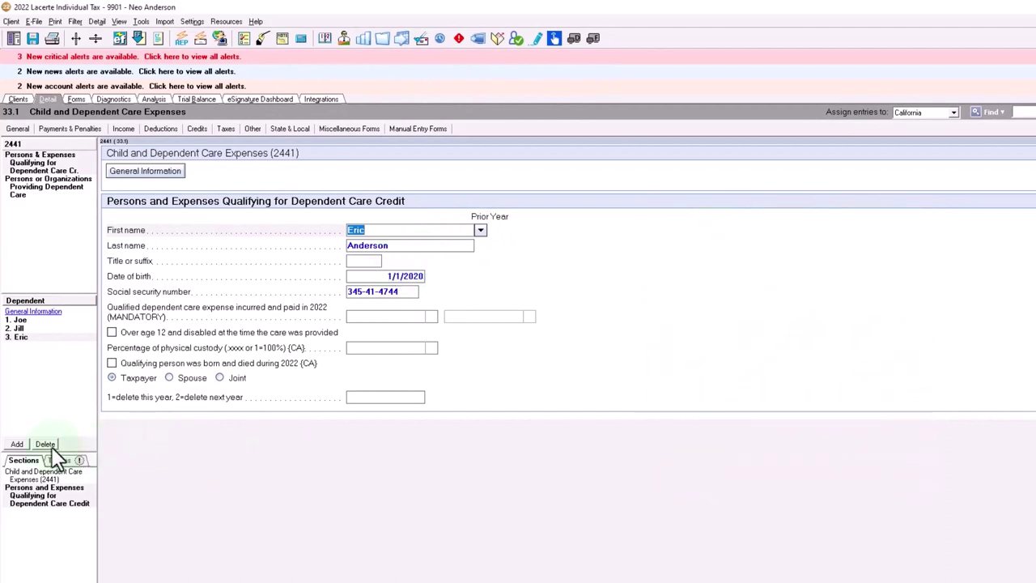
click(32, 190)
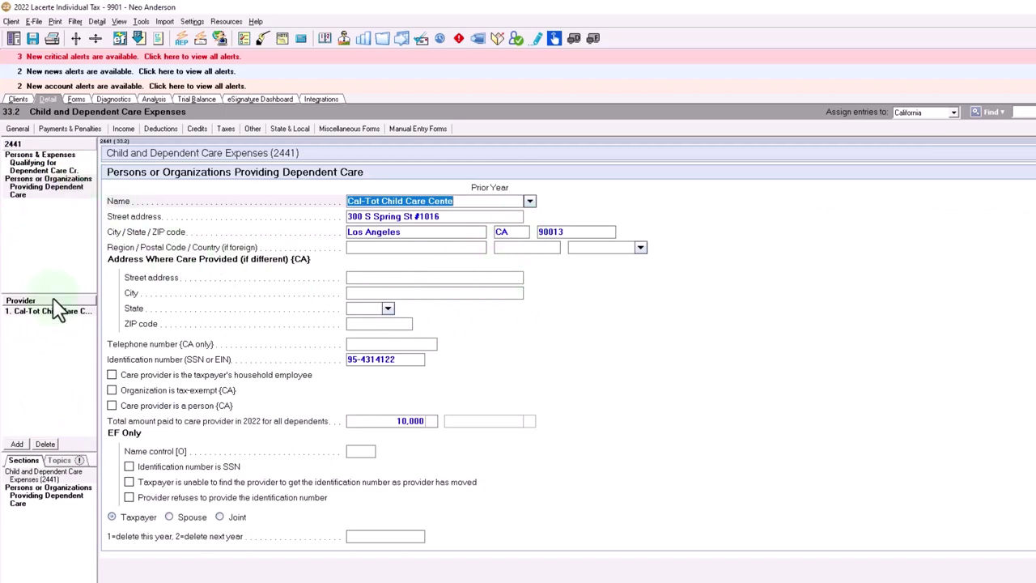
click(31, 158)
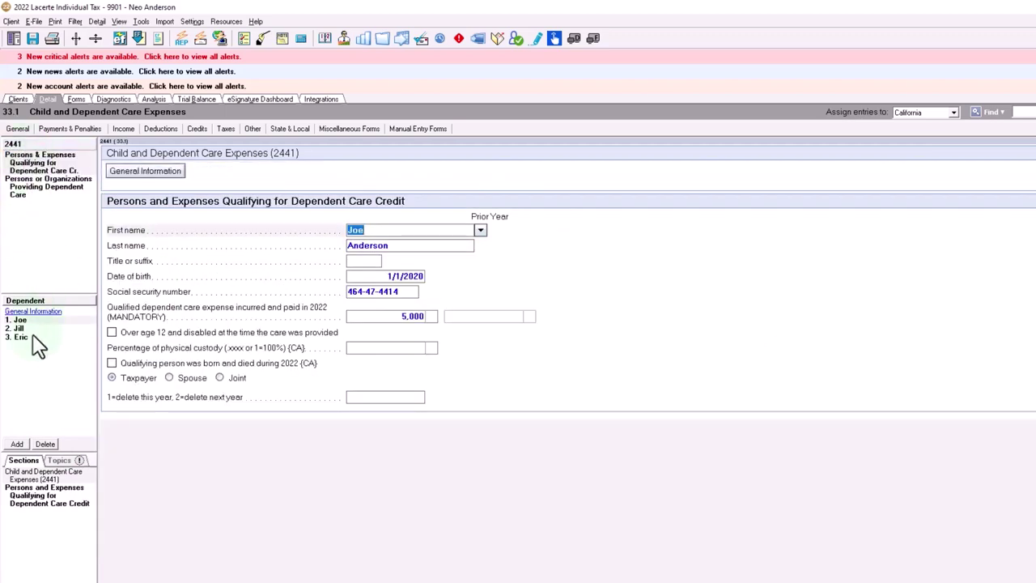
click(31, 336)
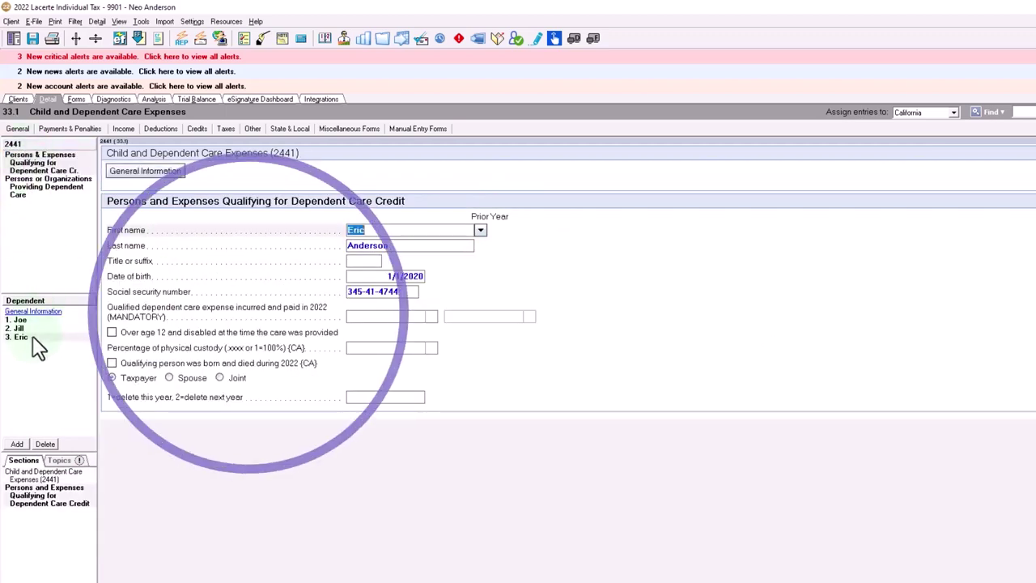
click(388, 319)
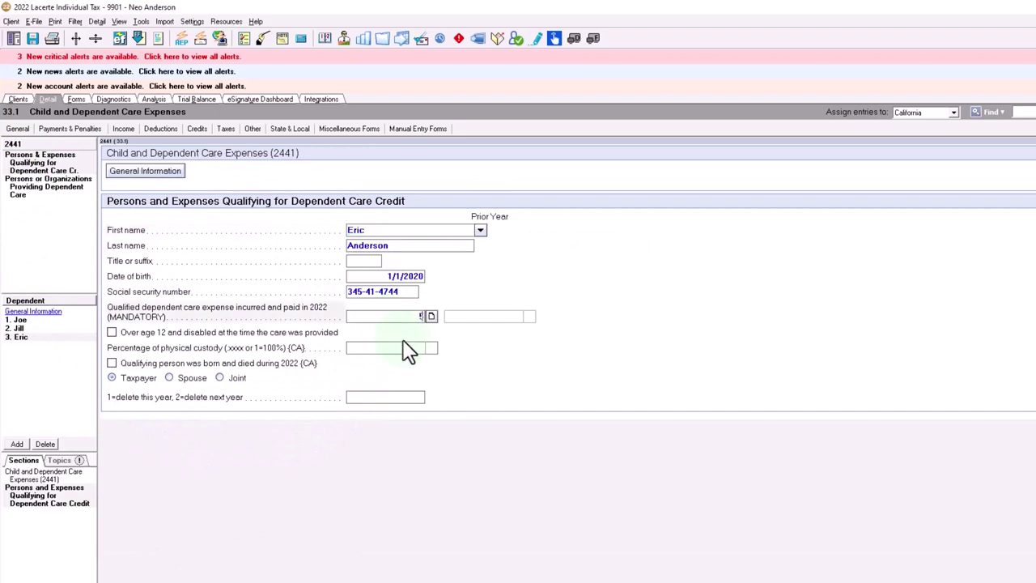
text(5,000)
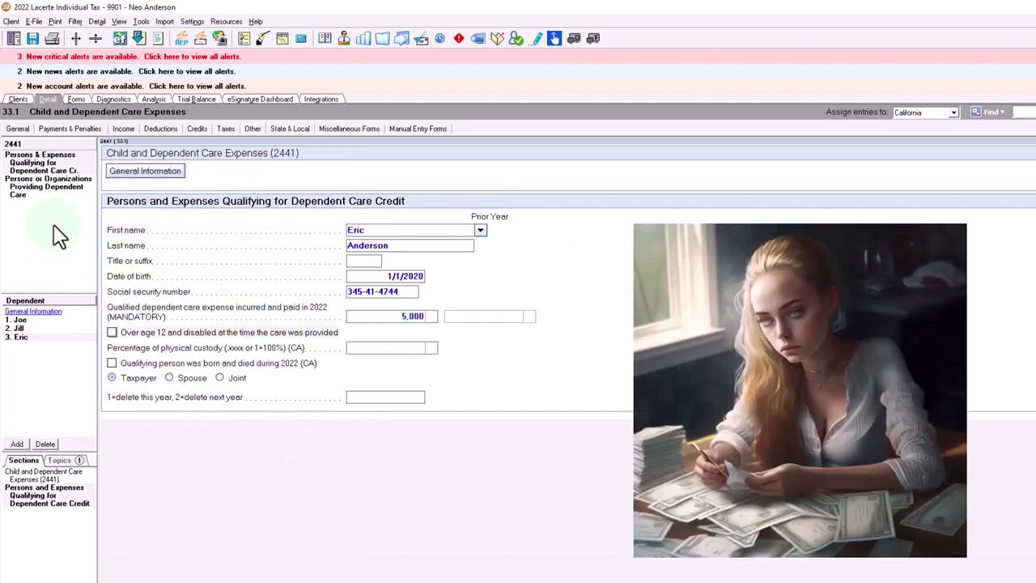
Raise the care provider's total amount paid to 15,000.
click(24, 197)
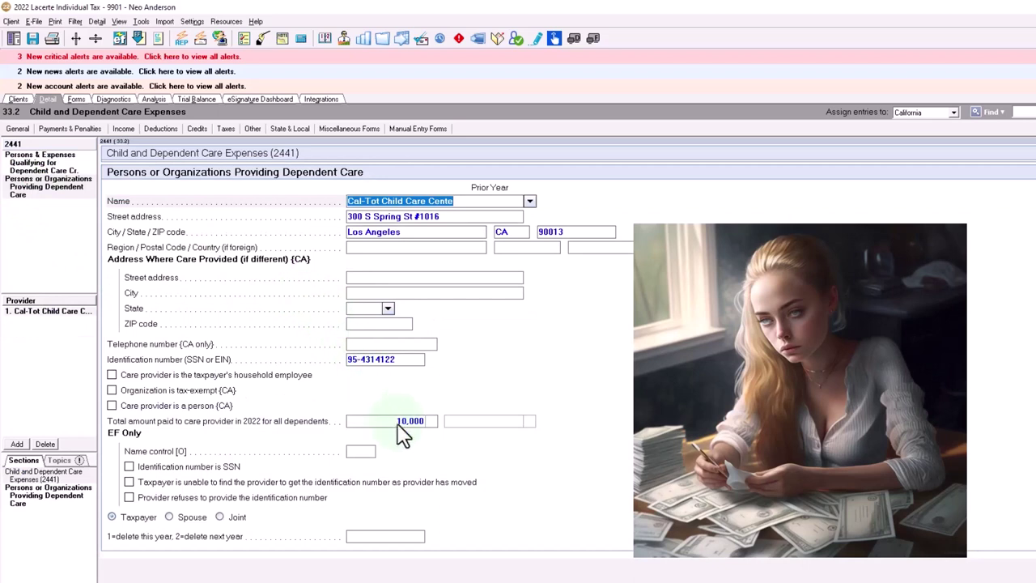
click(399, 423)
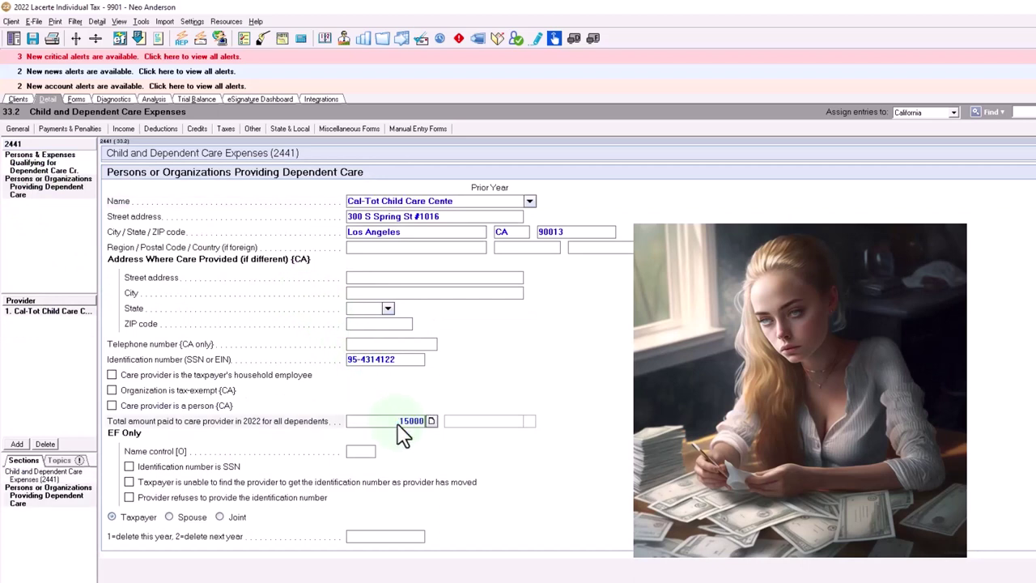
key(Tab)
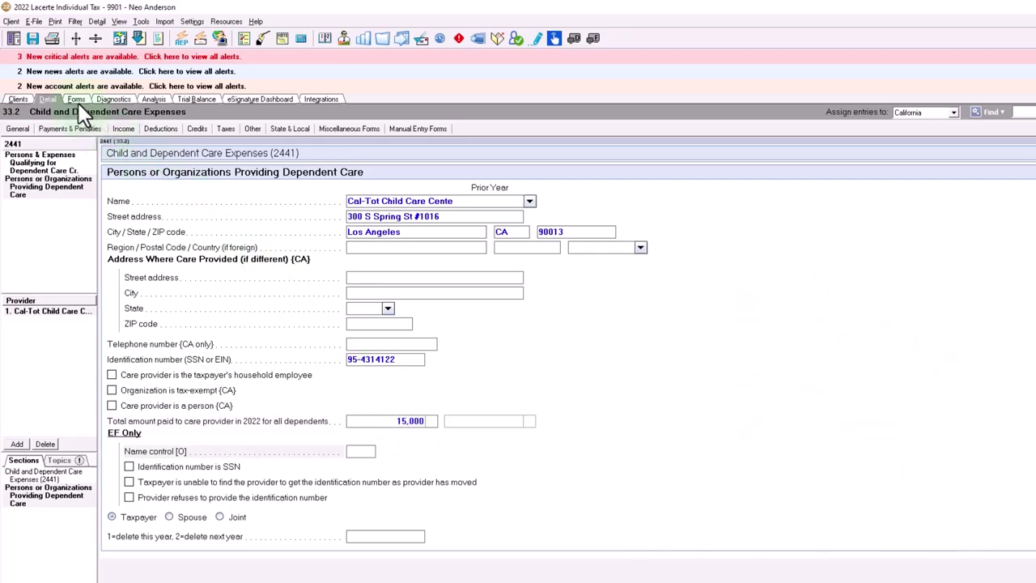
Review the calculated Form 1040 pages 1 and 2.
click(76, 100)
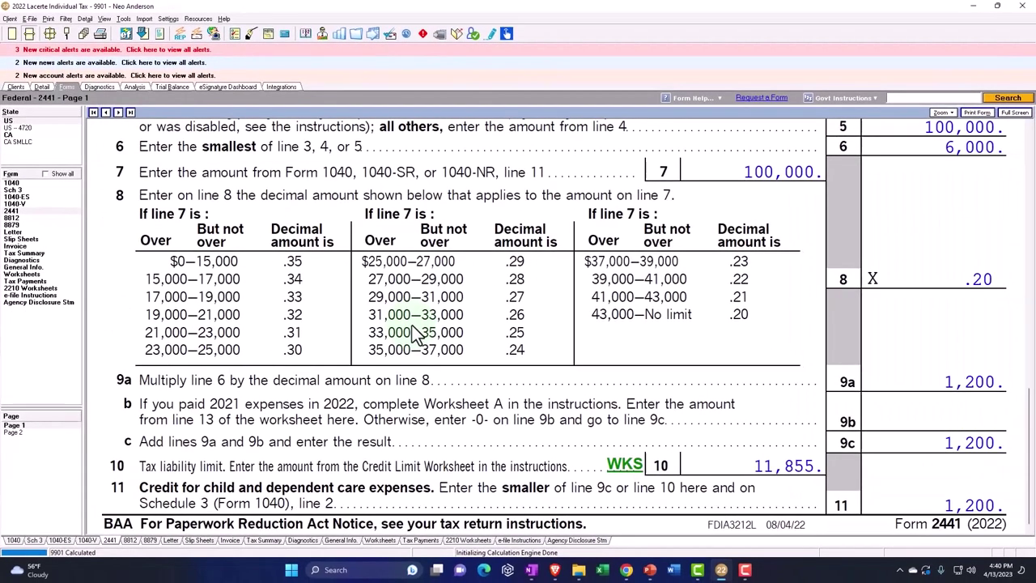
click(33, 185)
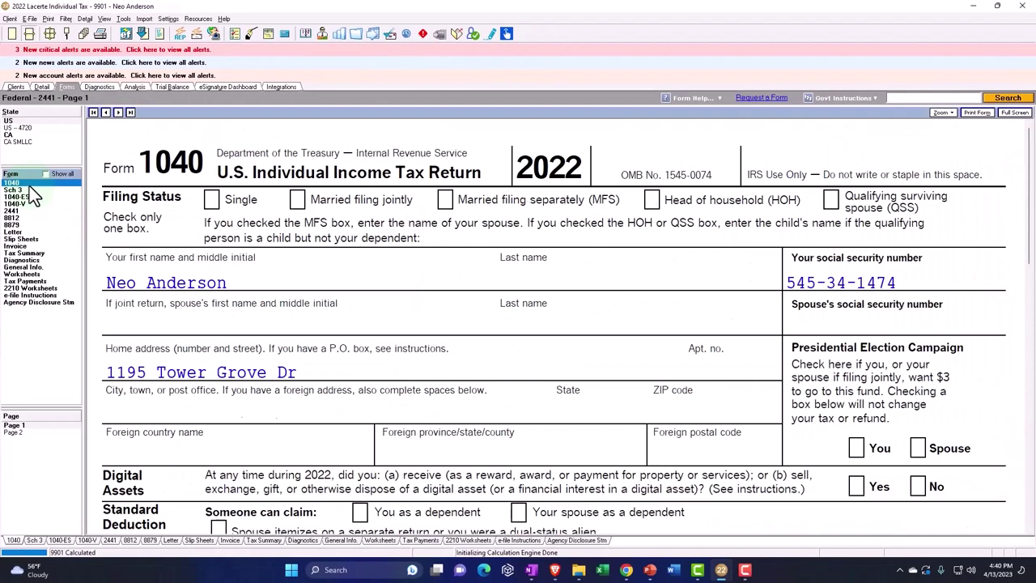
scroll(595, 380, down, 4)
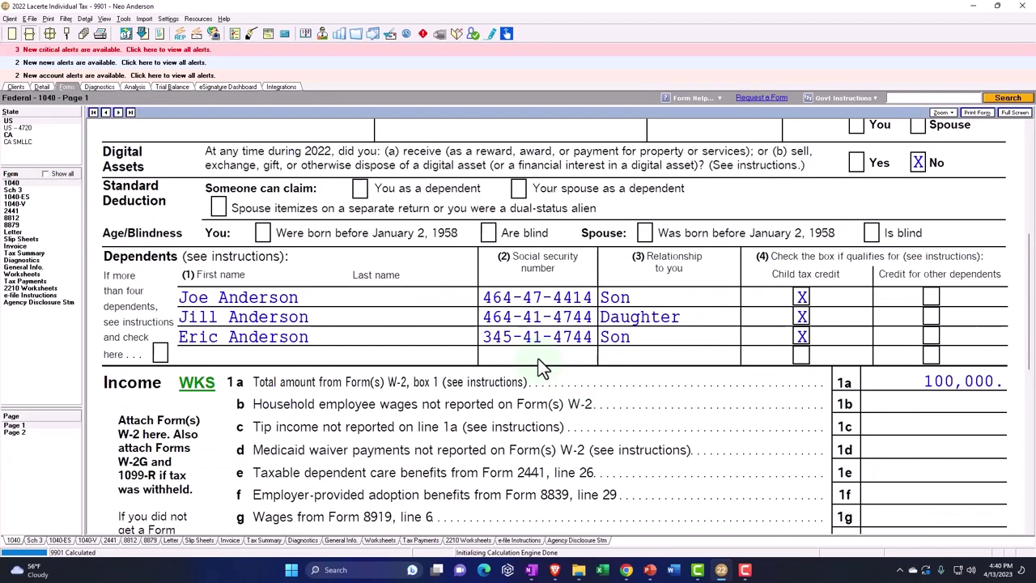
scroll(538, 358, down, 5)
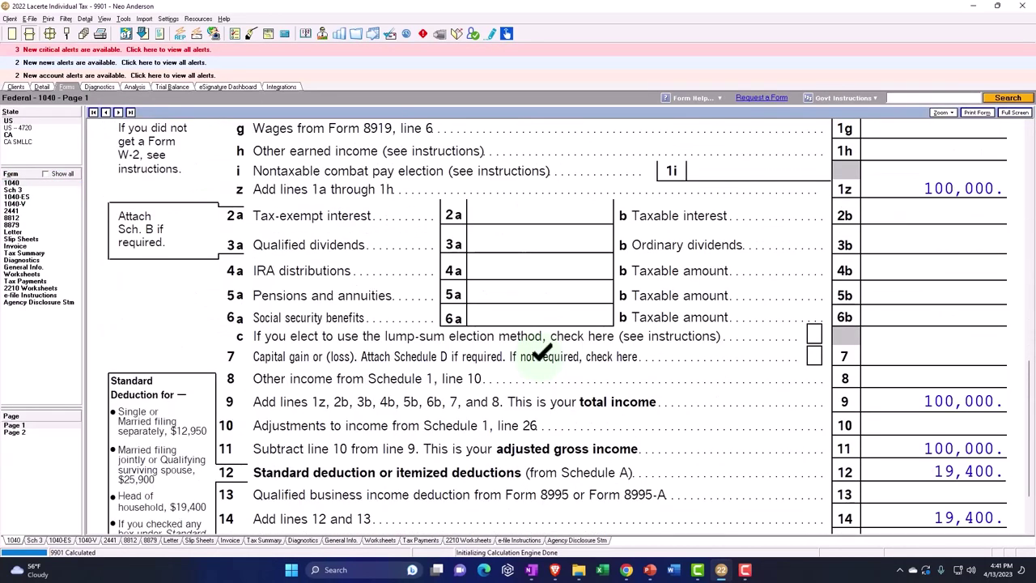
scroll(539, 358, down, 1)
click(14, 432)
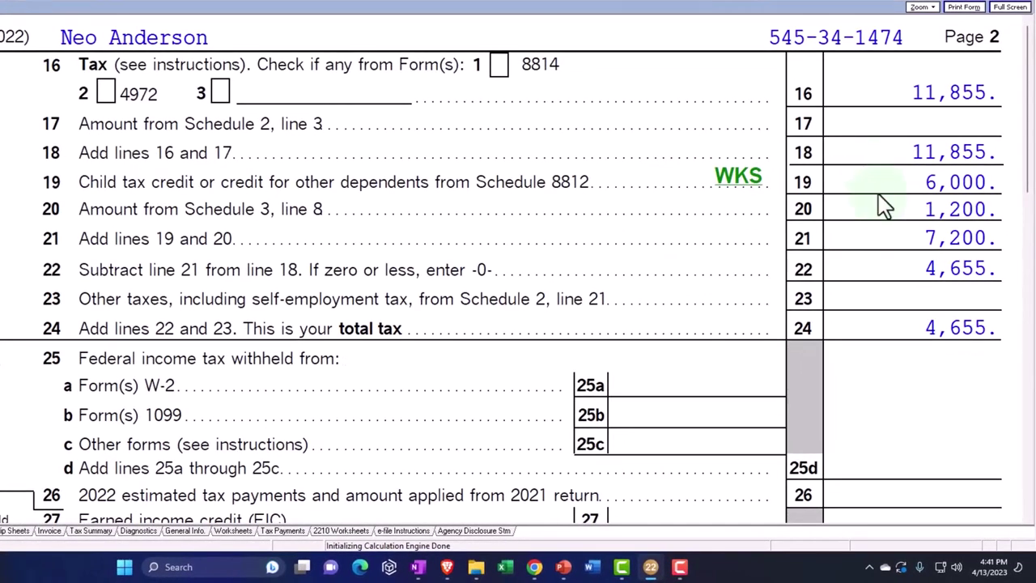
click(889, 208)
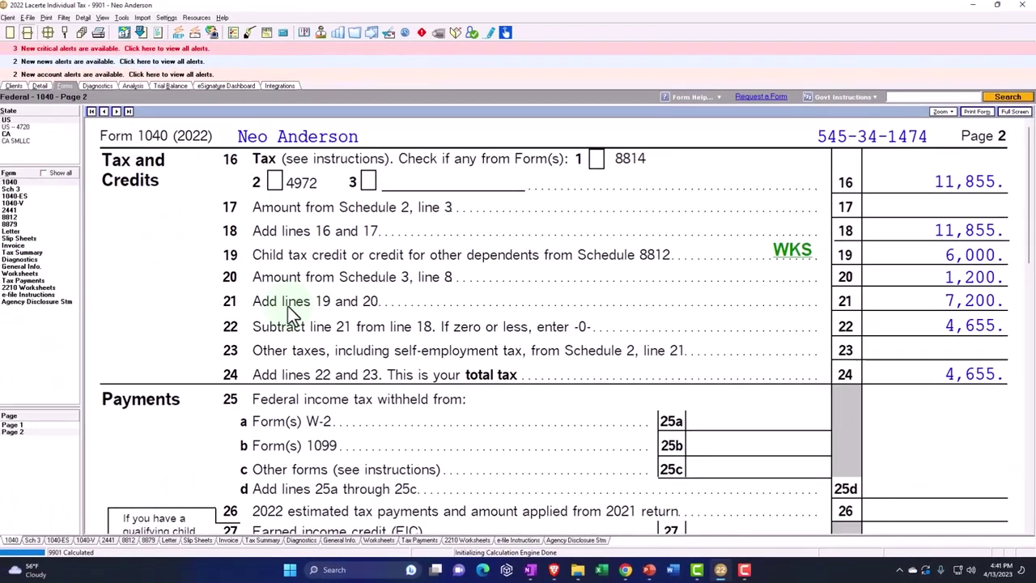
Check Form 2441's three qualifying children at 5,000 each, with line 3 capped at 6,000.
click(18, 211)
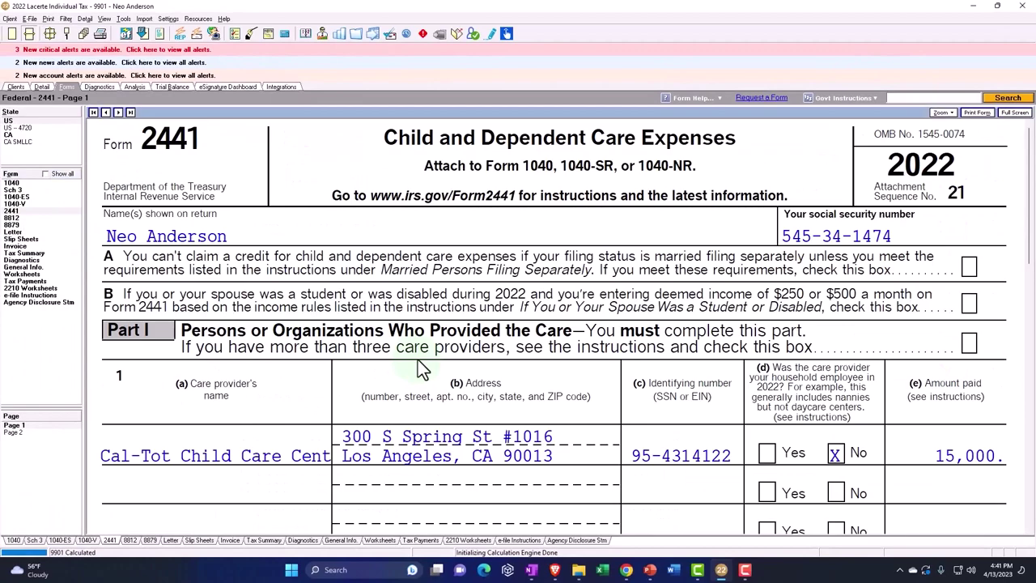
scroll(419, 366, down, 5)
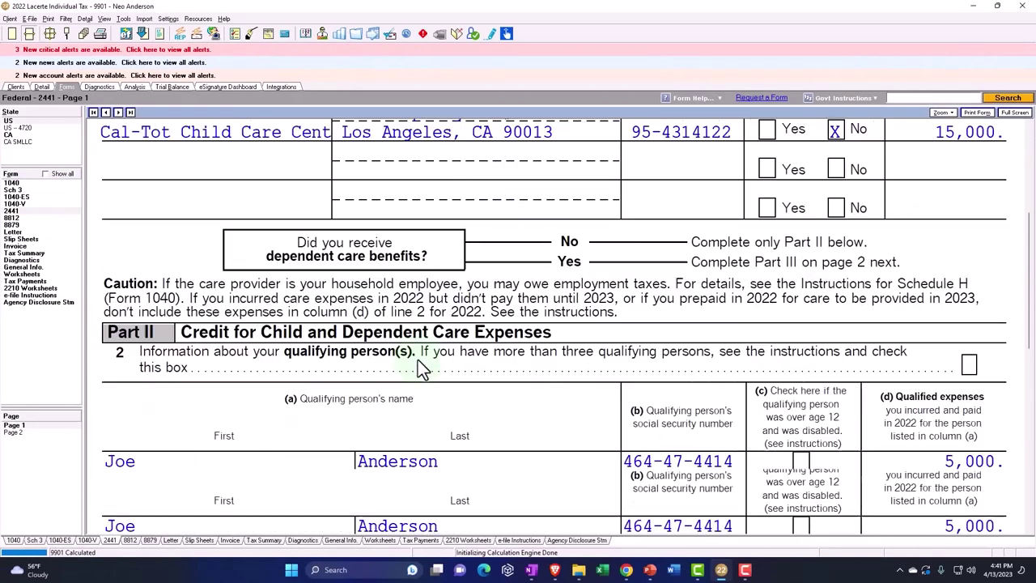
scroll(420, 366, down, 6)
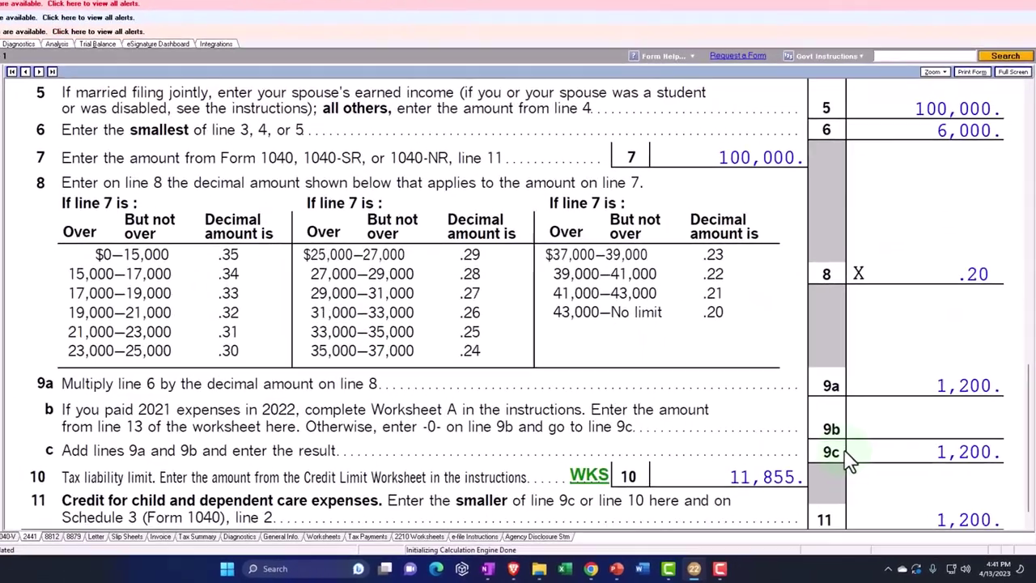
click(894, 490)
scroll(895, 485, up, 3)
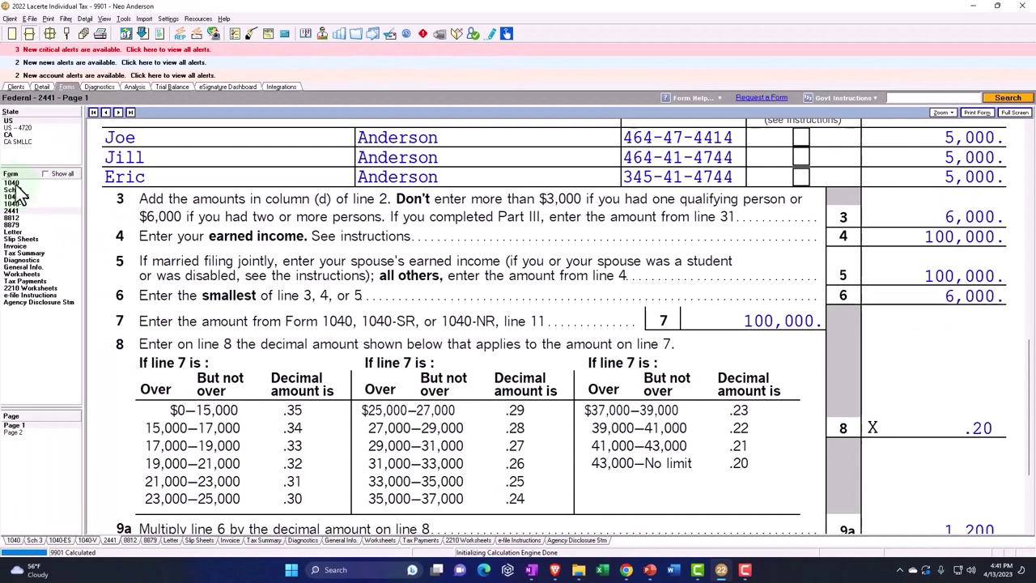
Check filing status and dependents on 1040 page 1, then page 2's 2,484 total tax.
click(18, 184)
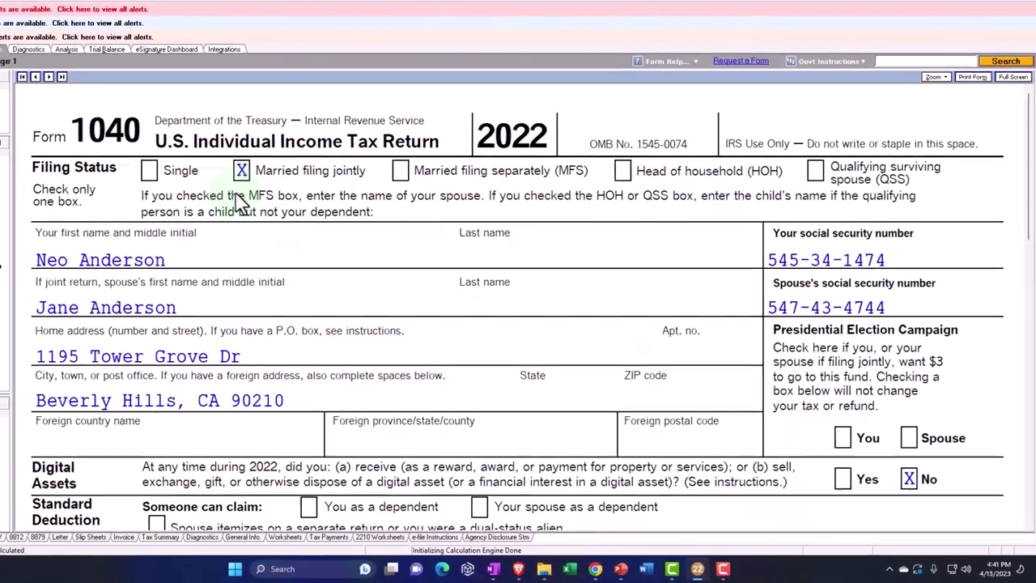
scroll(292, 293, down, 1)
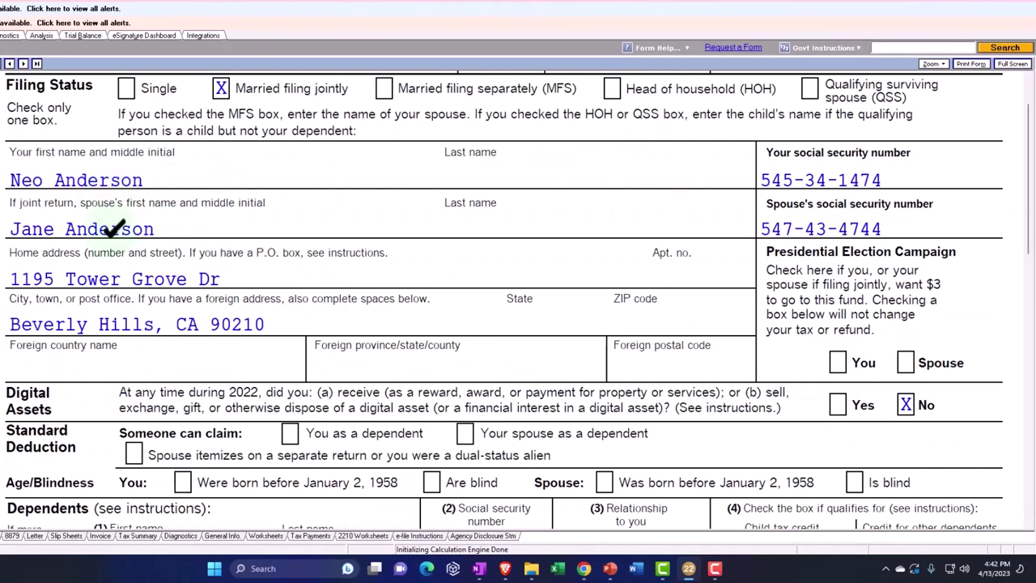
scroll(187, 259, down, 4)
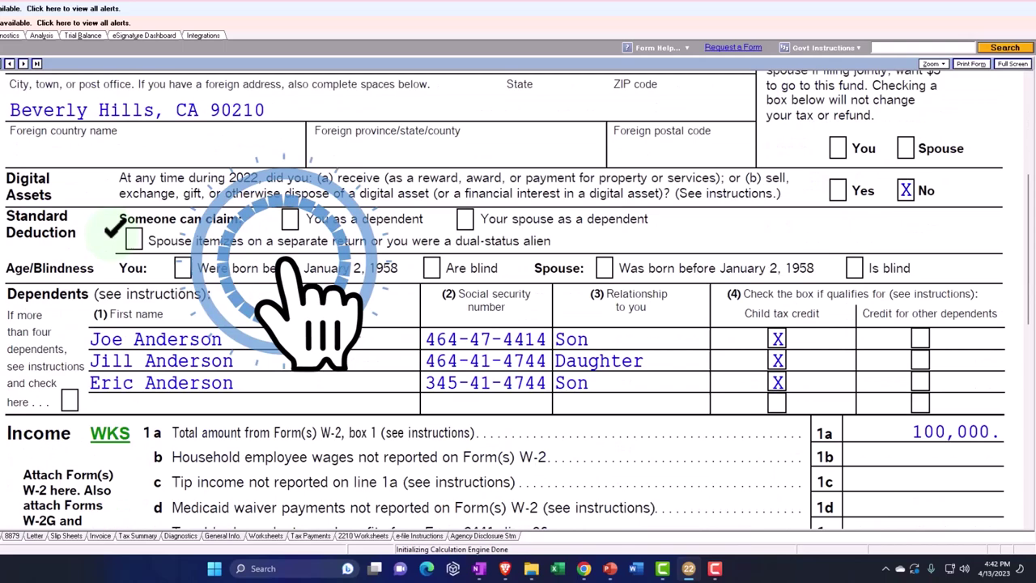
scroll(519, 275, down, 2)
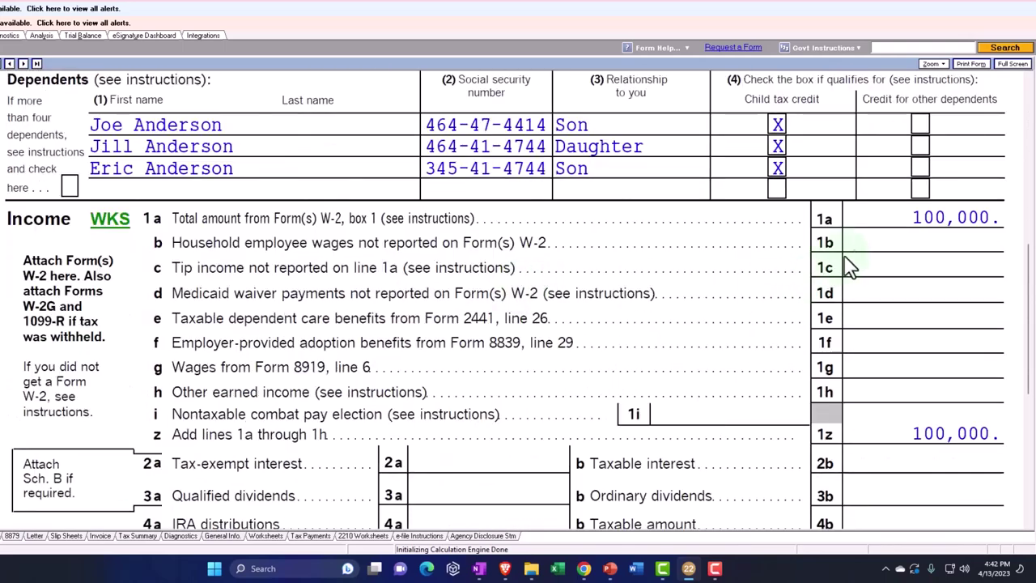
scroll(518, 291, down, 5)
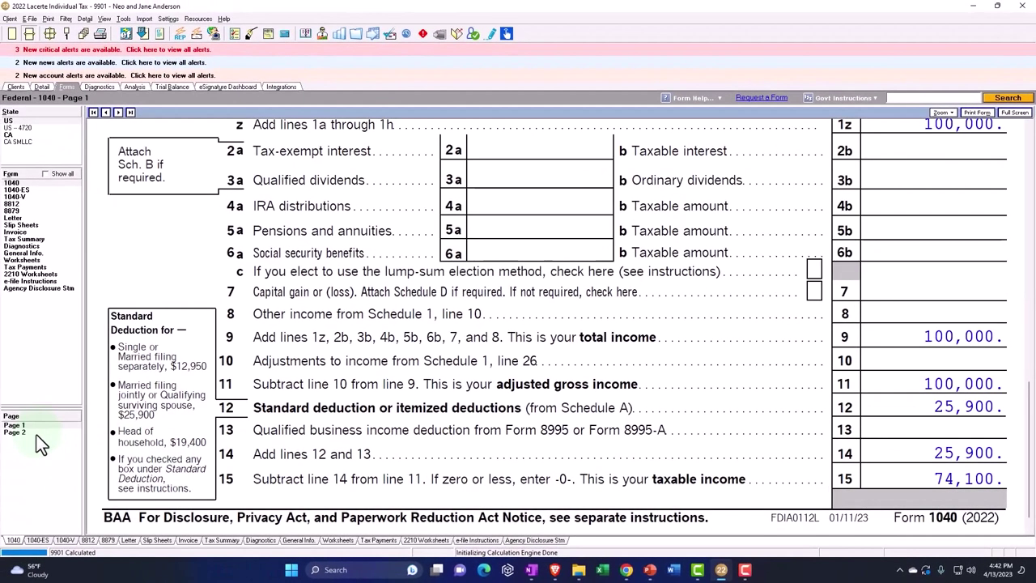
click(36, 433)
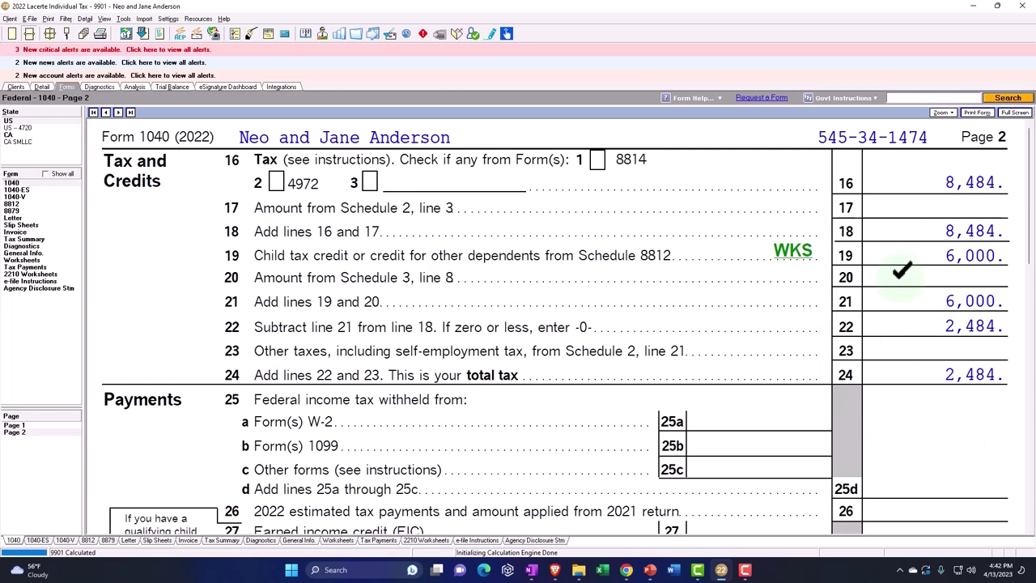
Add a second W-2 using the same employer as the first.
click(39, 87)
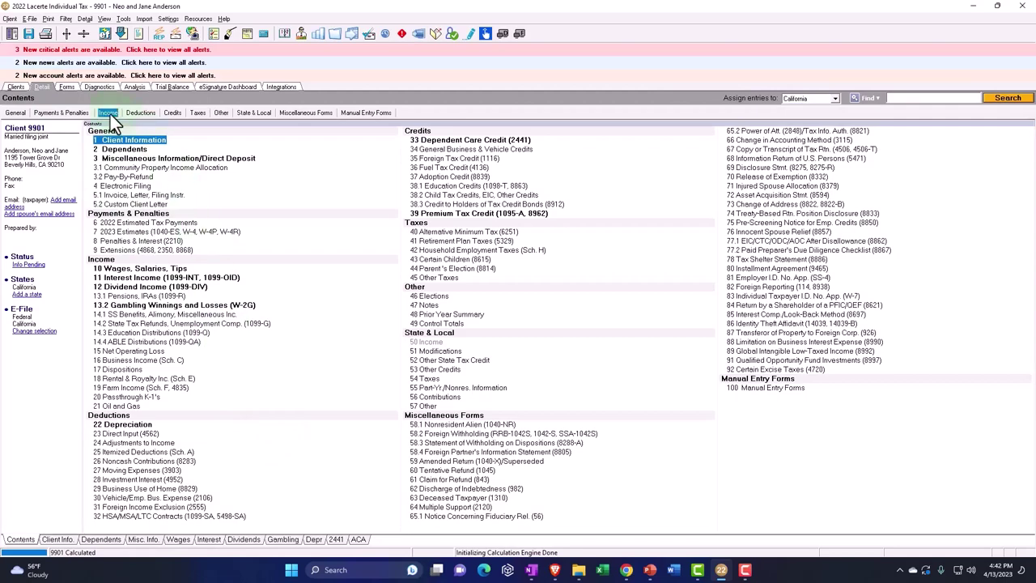
click(110, 115)
click(130, 126)
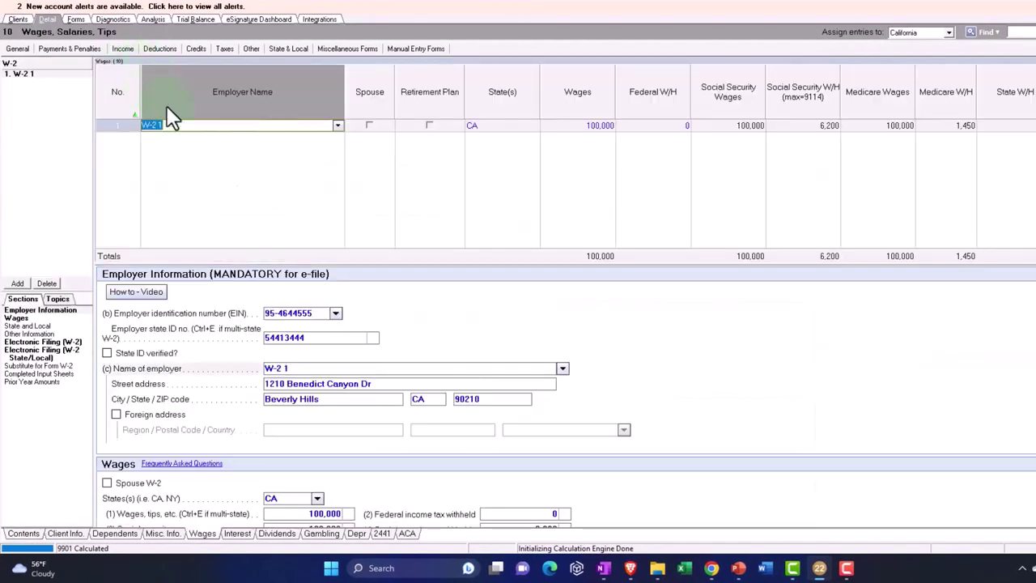
click(18, 285)
text(We)
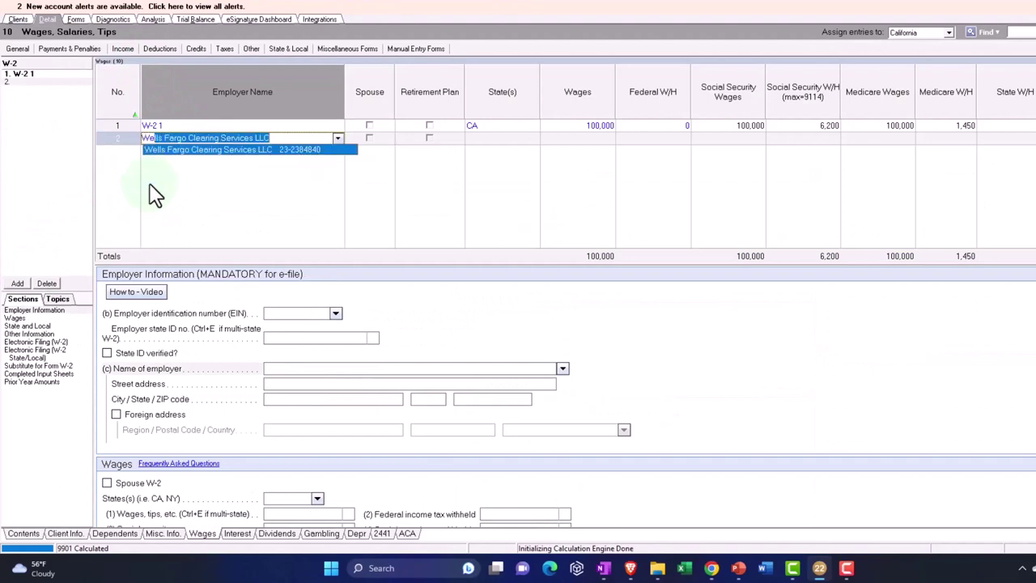
key(Return)
click(186, 139)
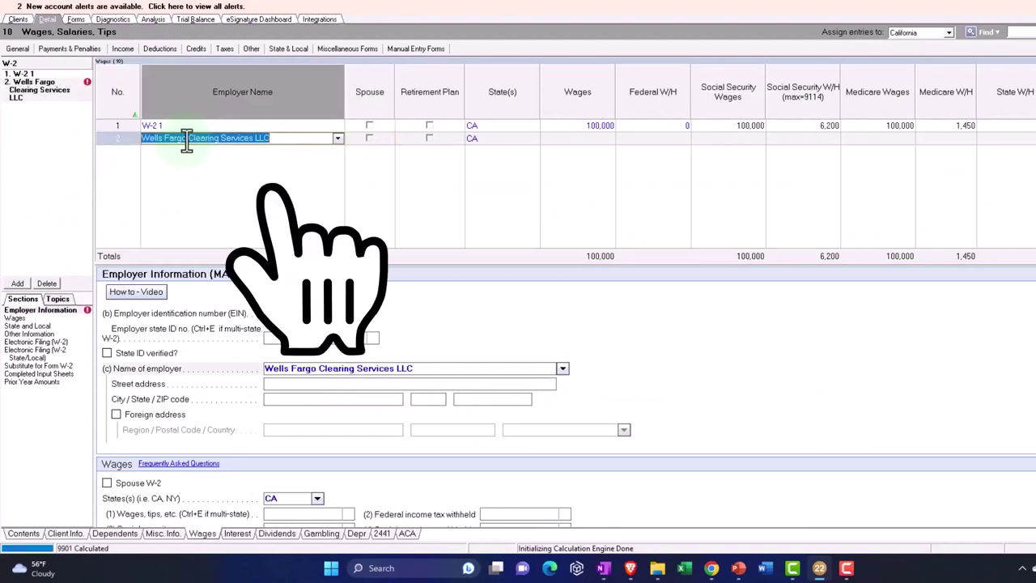
text(W-2 1)
key(Return)
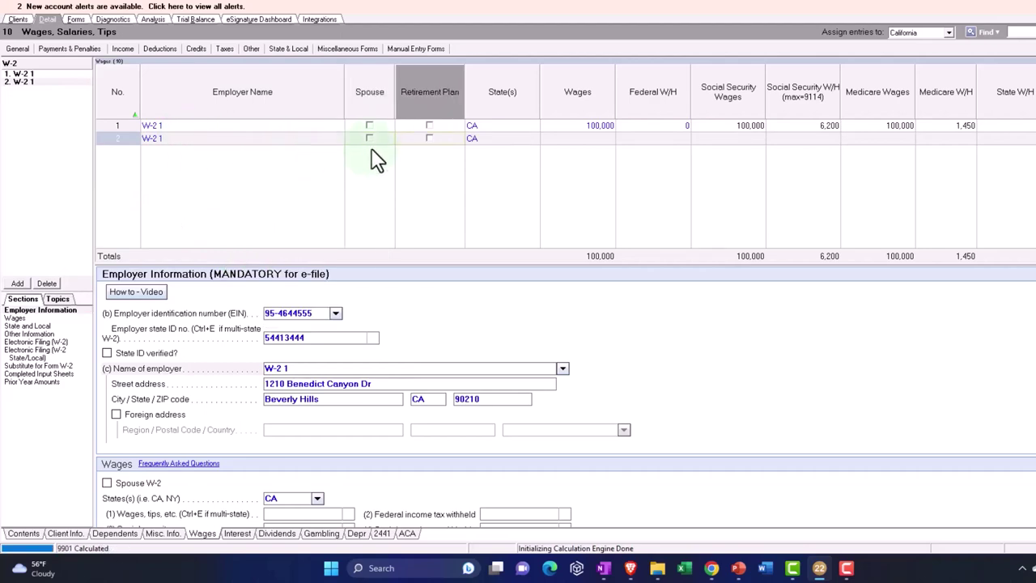
Enter 50,000 wages on the second W-2 and reduce the first W-2 to 50,000.
click(588, 143)
text(5)
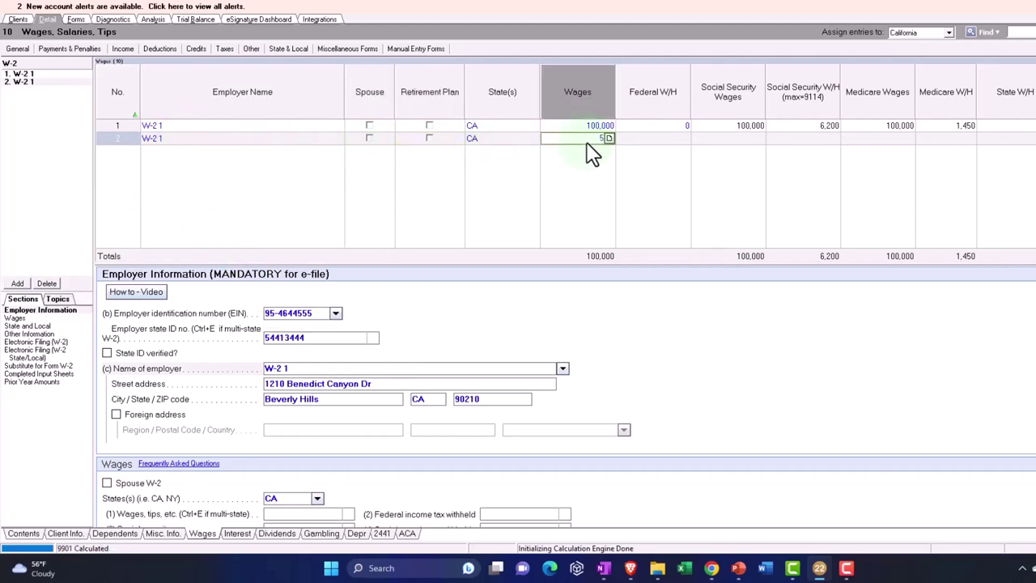
text(0,000)
key(Tab)
click(595, 127)
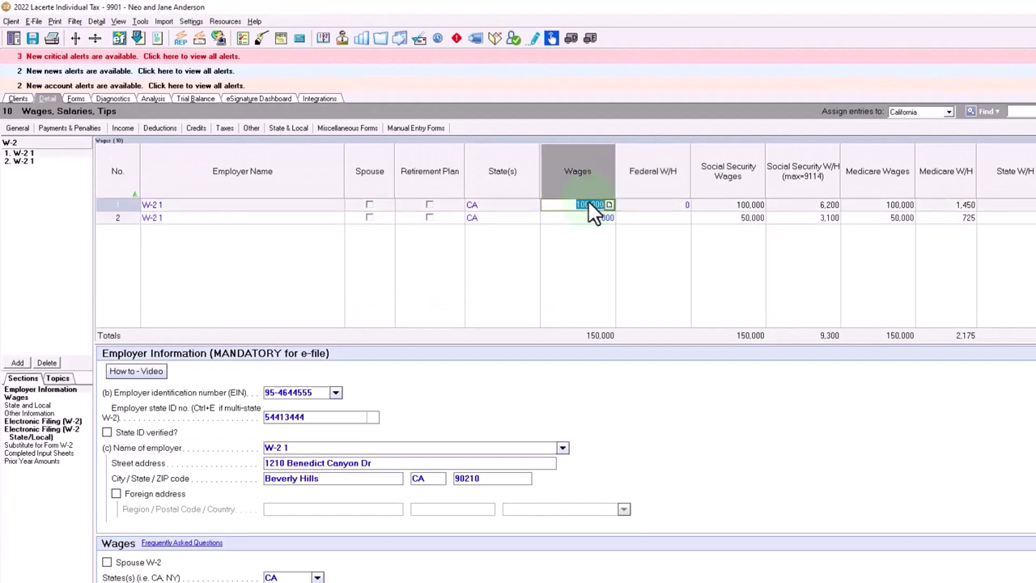
text(50000)
key(Tab)
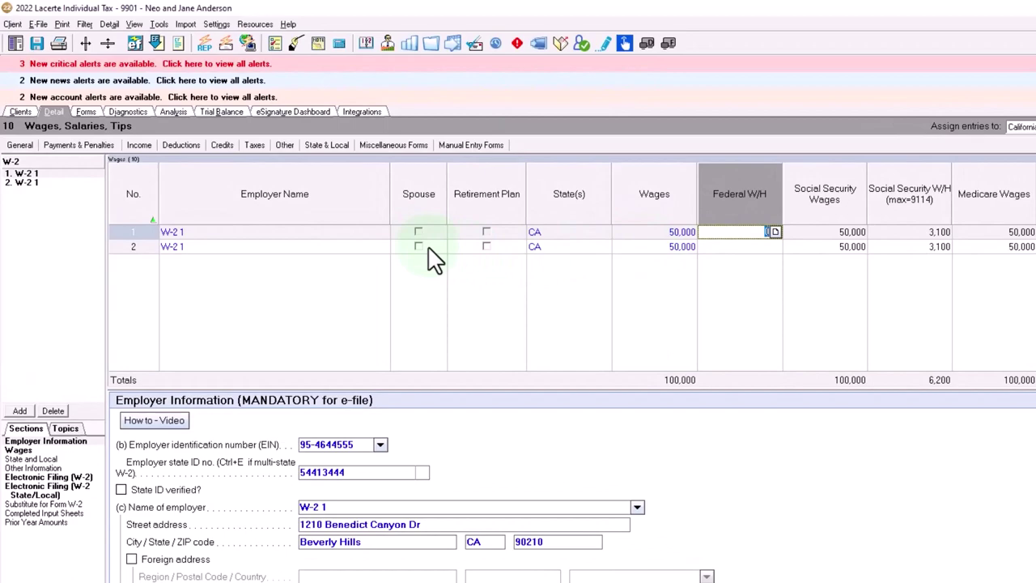
click(86, 112)
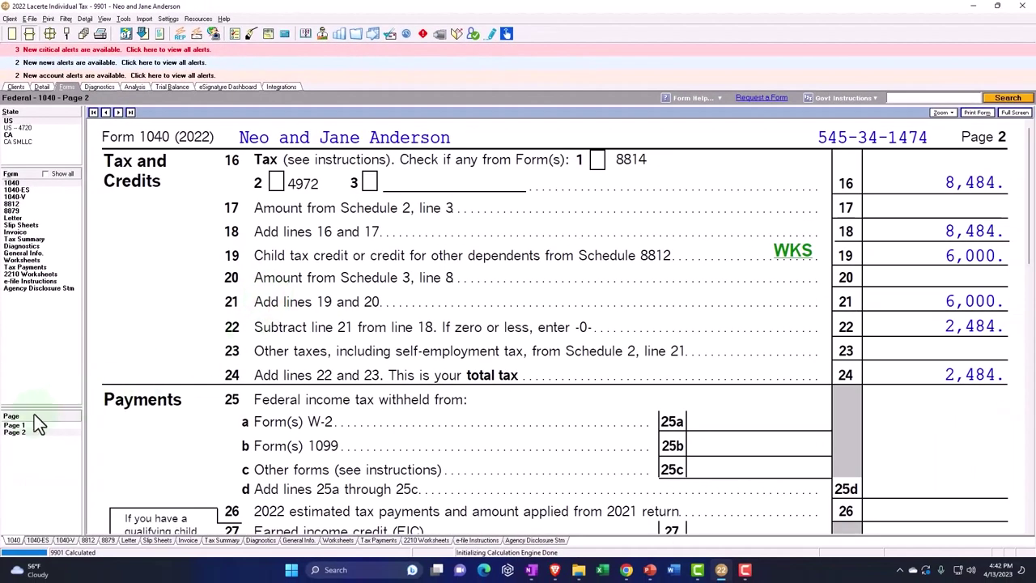
Review Form 1040 pages 1 and 2: taxable income 74,100, total tax still 2,484.
click(21, 433)
click(25, 426)
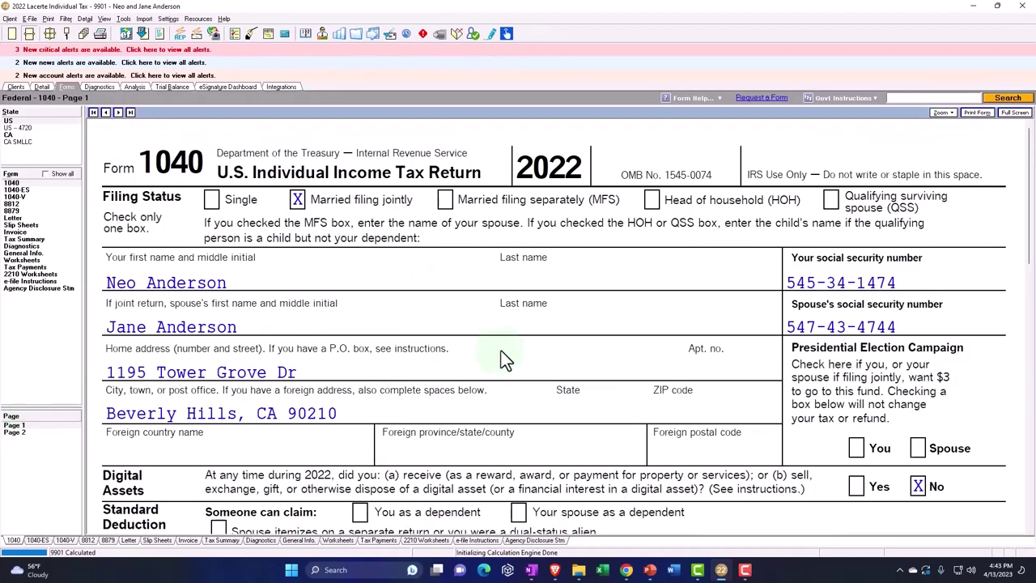
scroll(502, 356, down, 5)
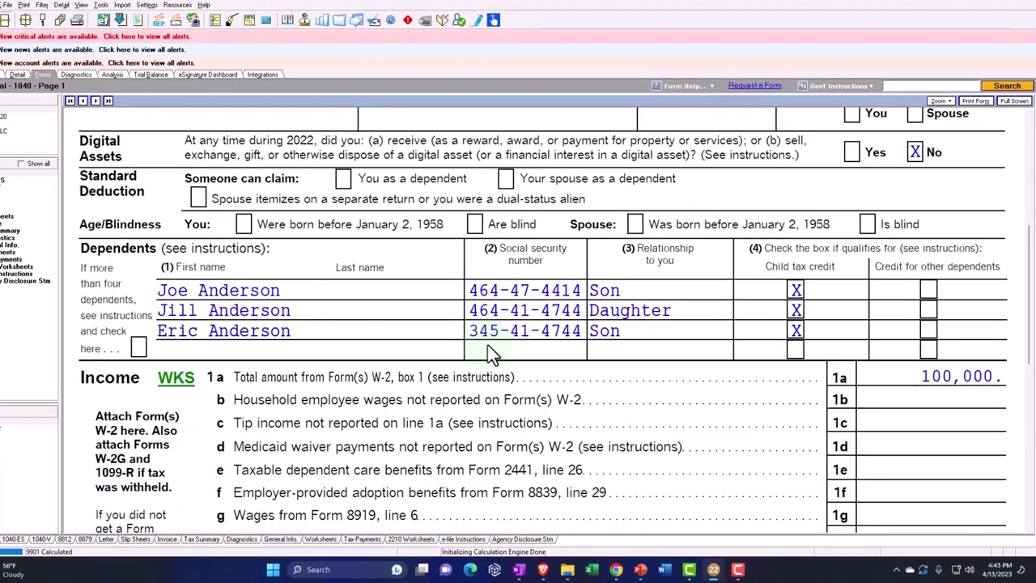
scroll(740, 335, down, 10)
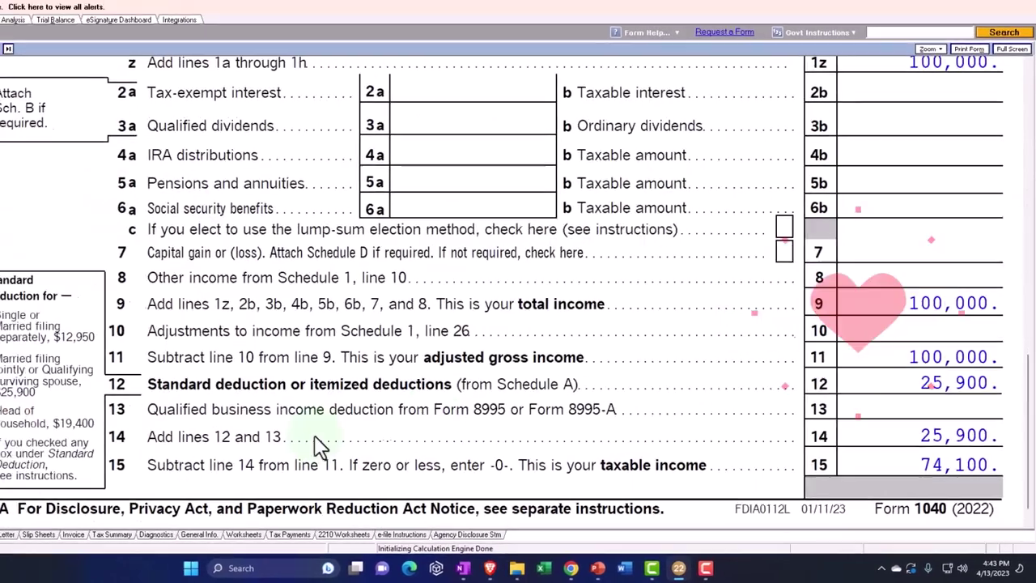
click(15, 432)
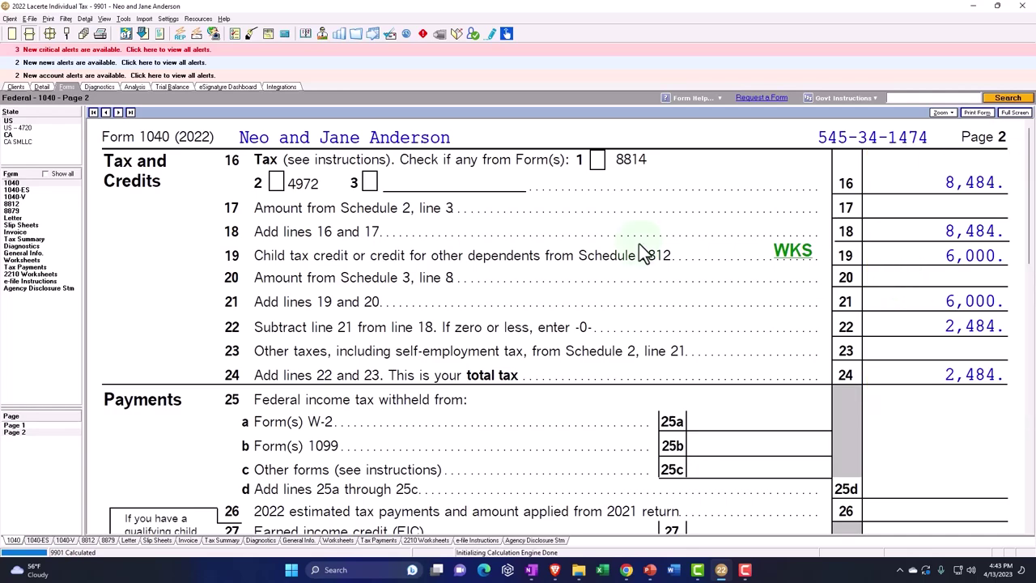
Mark the second W-2 as the spouse's, cutting Form 1040 total tax to 1,284.
click(41, 86)
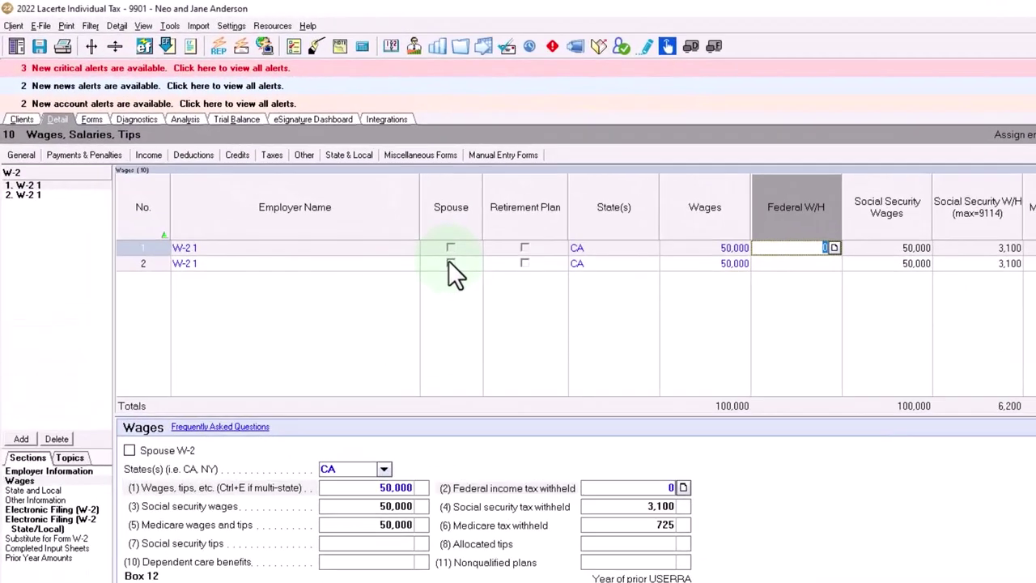
click(327, 190)
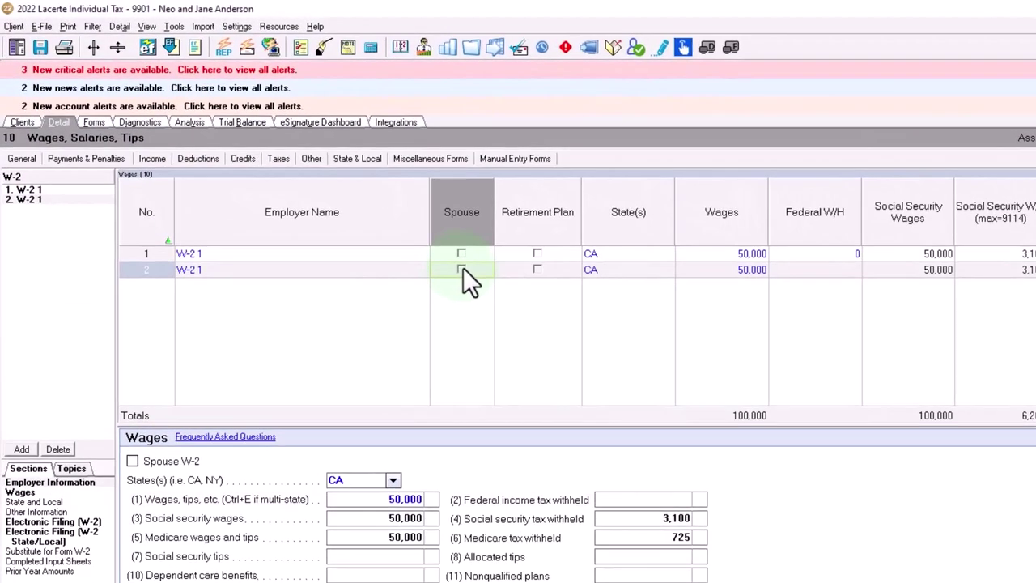
click(94, 123)
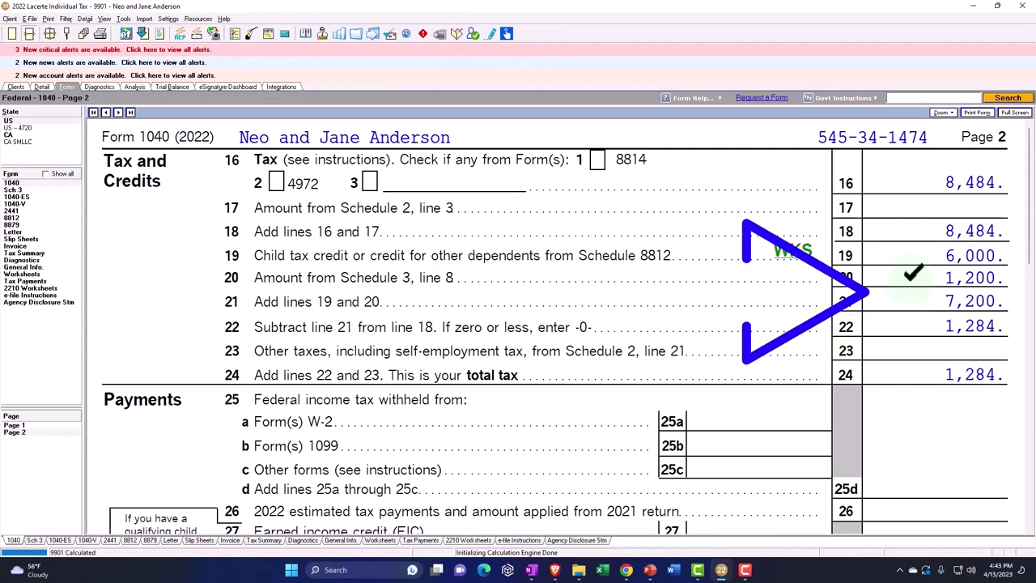
Open Form 2441 and review the qualifying child care expenses in Parts I and II.
click(11, 211)
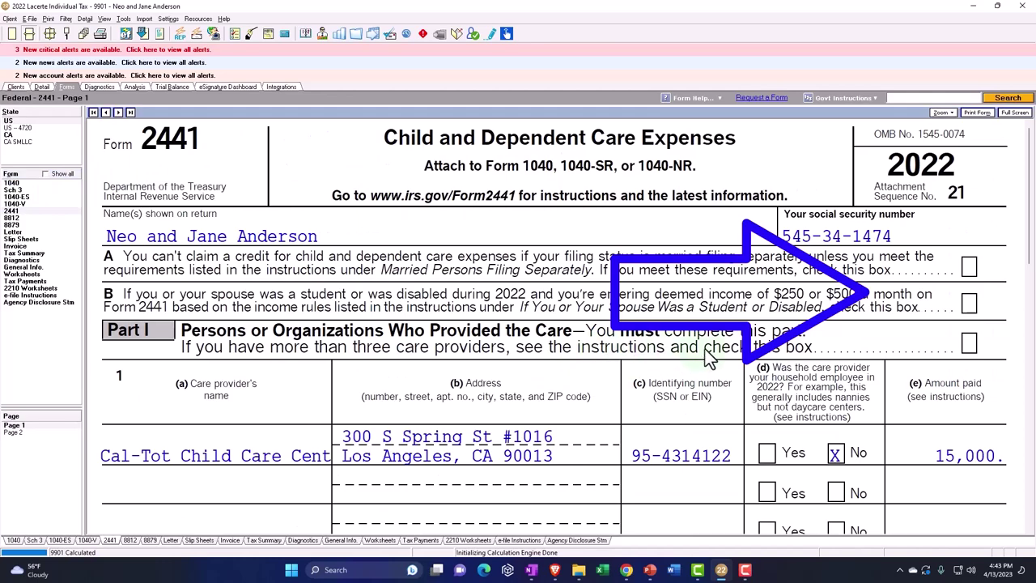
scroll(705, 348, down, 3)
scroll(703, 347, down, 5)
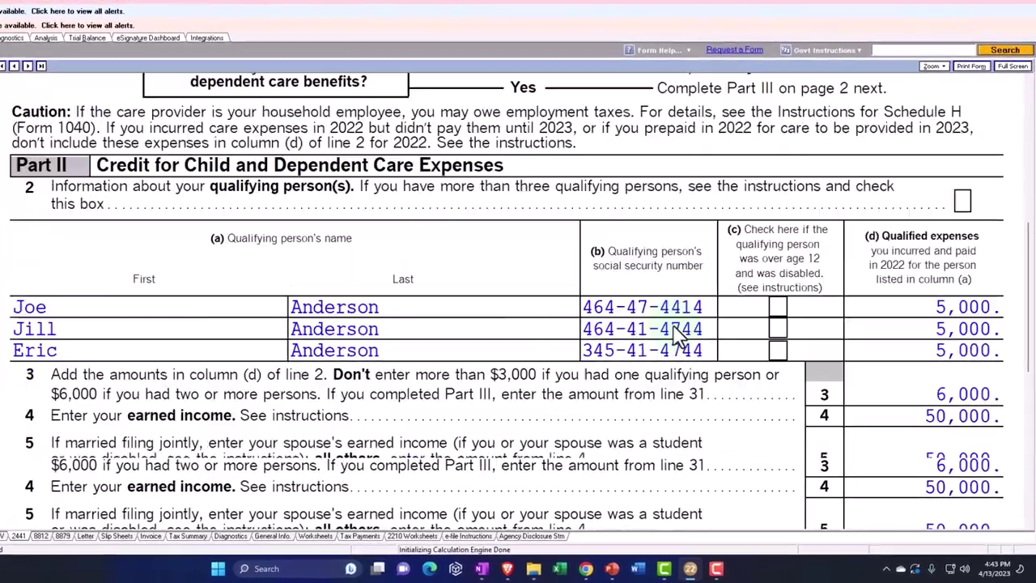
scroll(671, 332, down, 5)
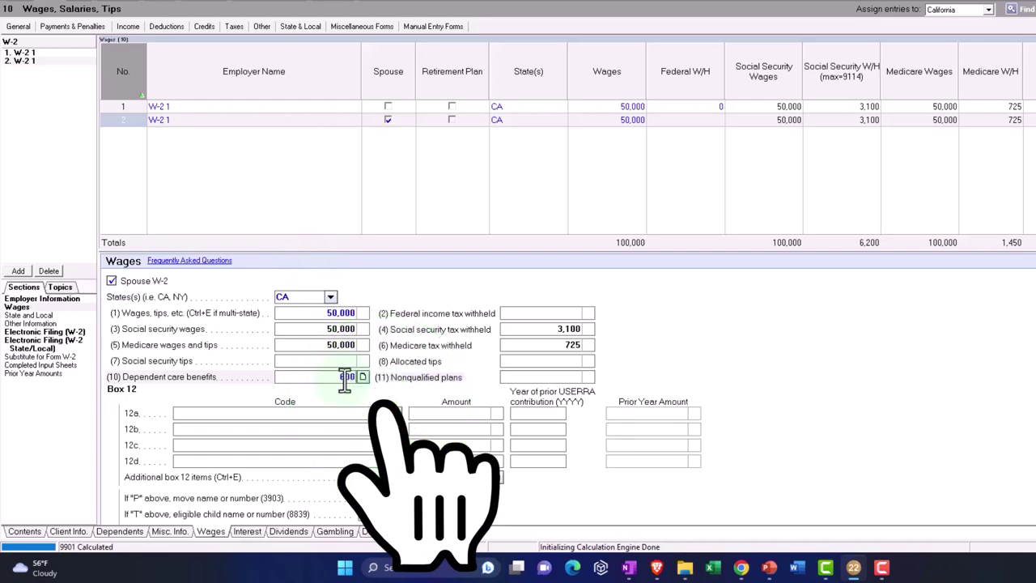
Enter 6,000 in W-2 box 10 dependent care benefits and check Form 2441 line 3 drops to 1,000.
text(6000)
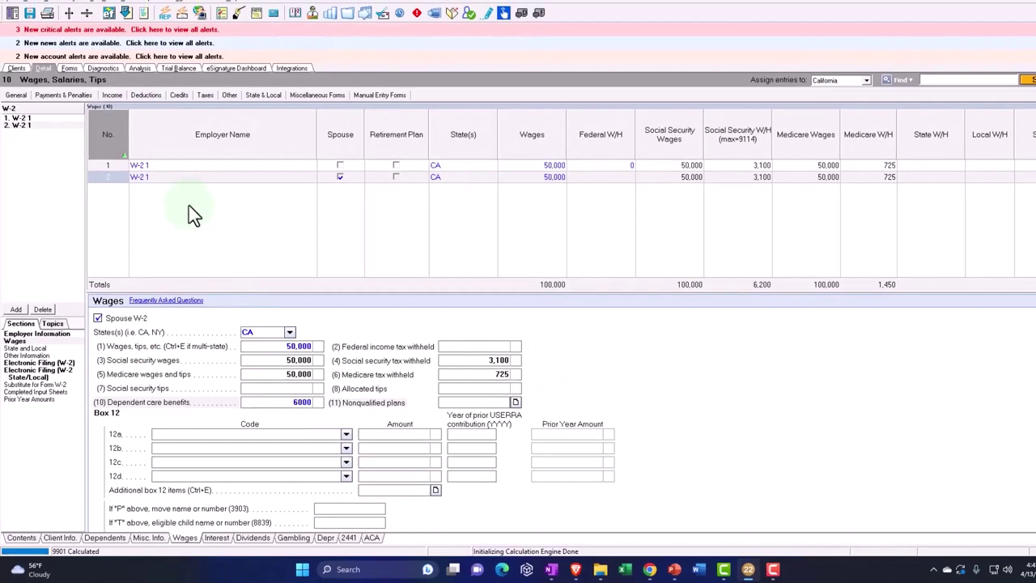
click(70, 69)
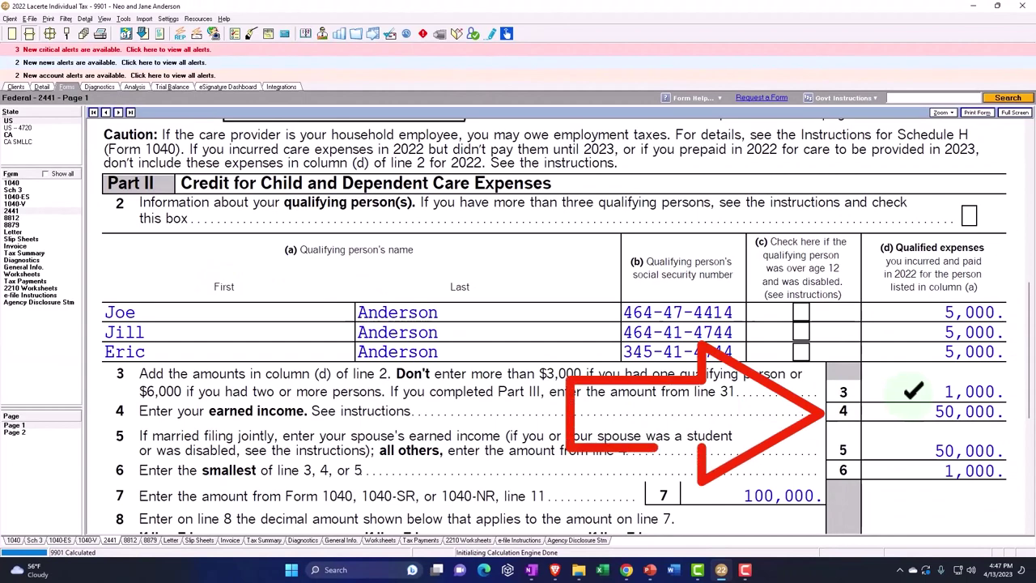
Check Form 2441 Part III: 5,000 excluded benefits, 0 taxable, line 31 of 1,000.
scroll(913, 401, up, 5)
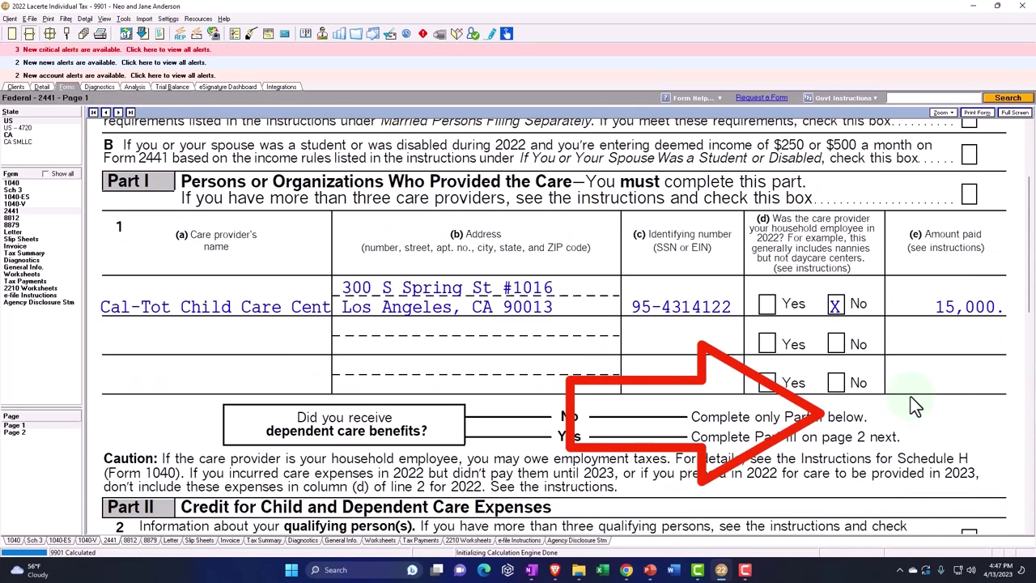
scroll(911, 396, up, 3)
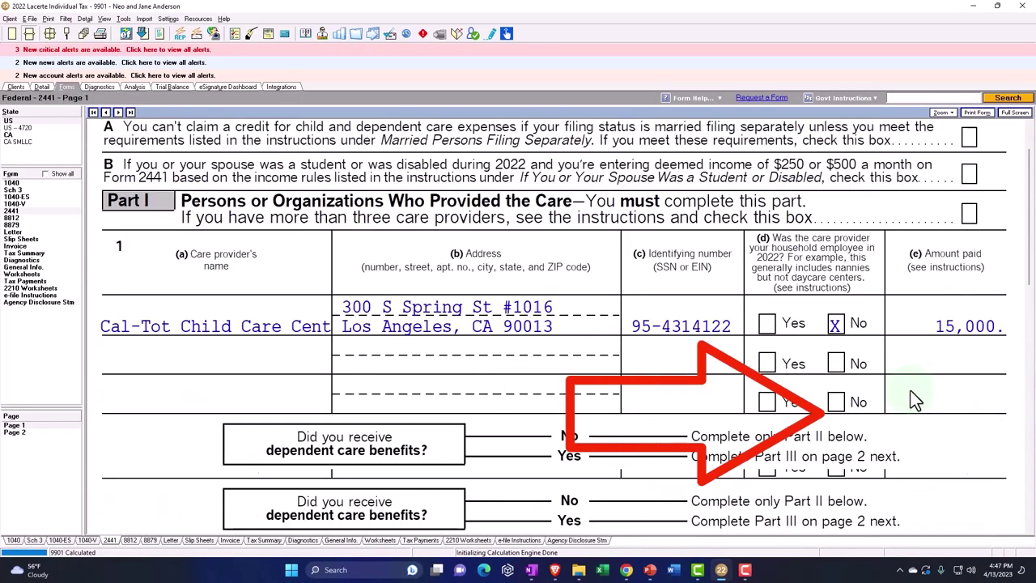
scroll(913, 399, down, 6)
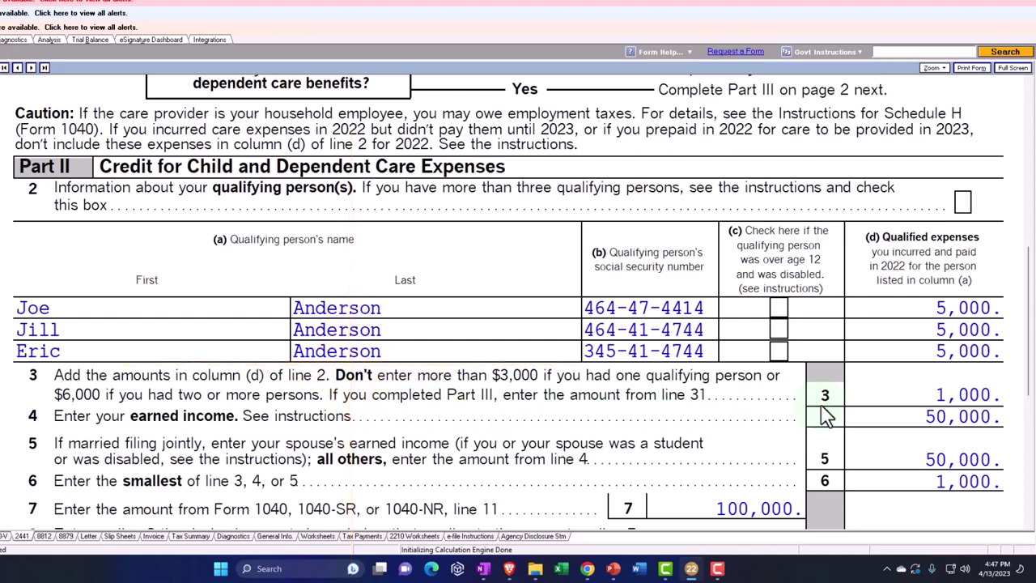
scroll(825, 414, down, 5)
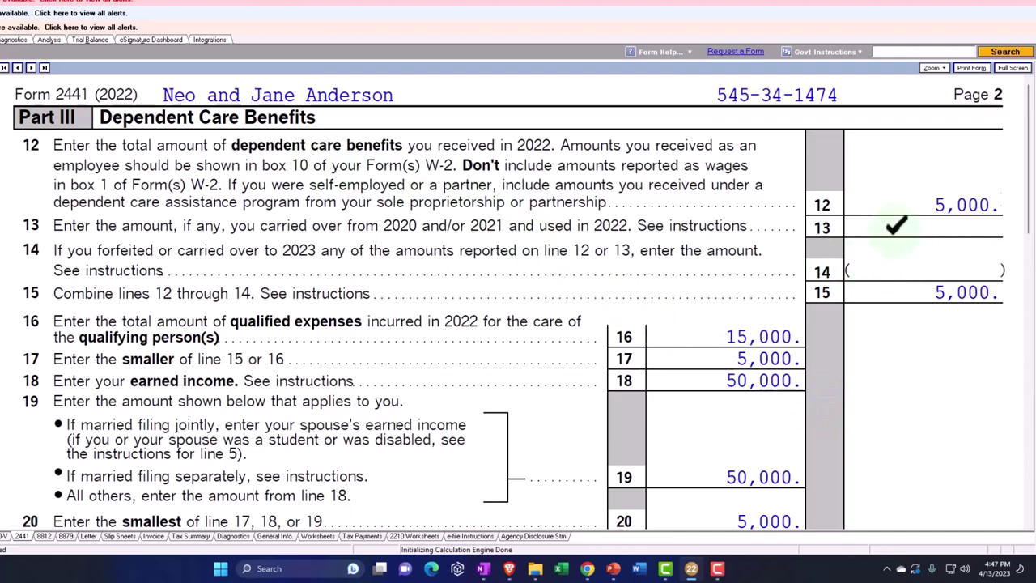
scroll(894, 242, down, 6)
scroll(899, 241, down, 3)
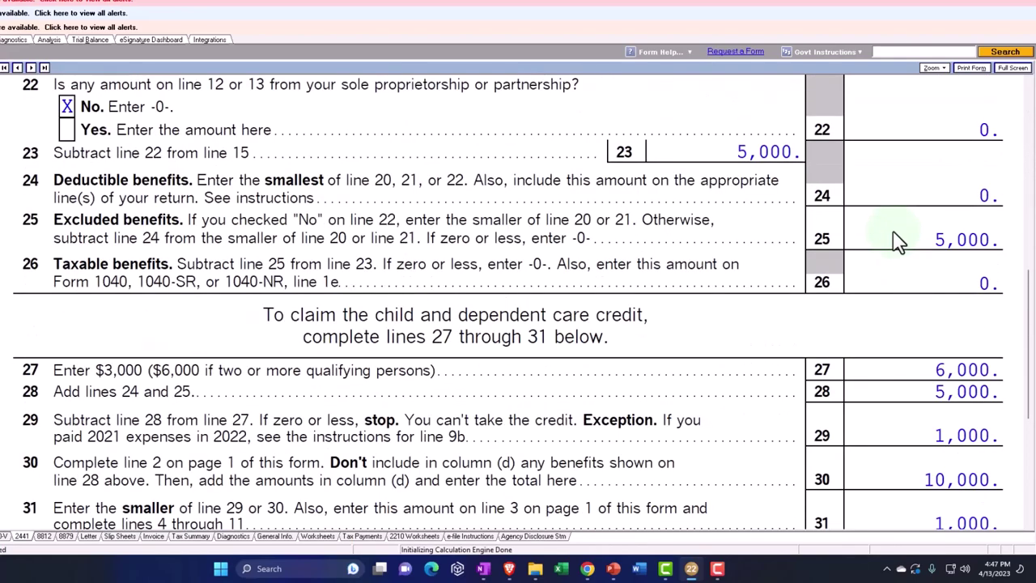
click(895, 225)
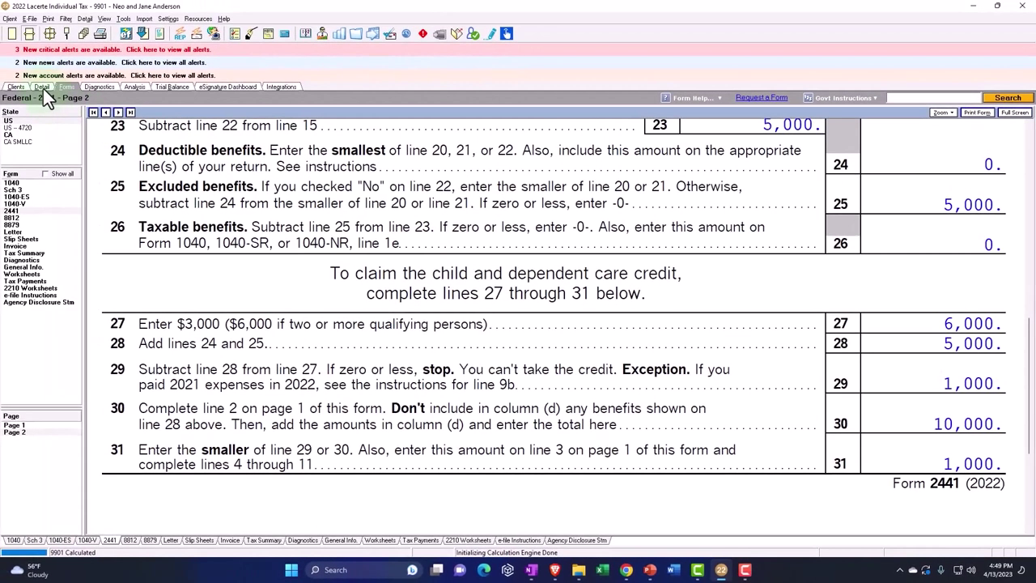
Go back to the W-2 input screen and select the dependent care benefits amount.
click(42, 88)
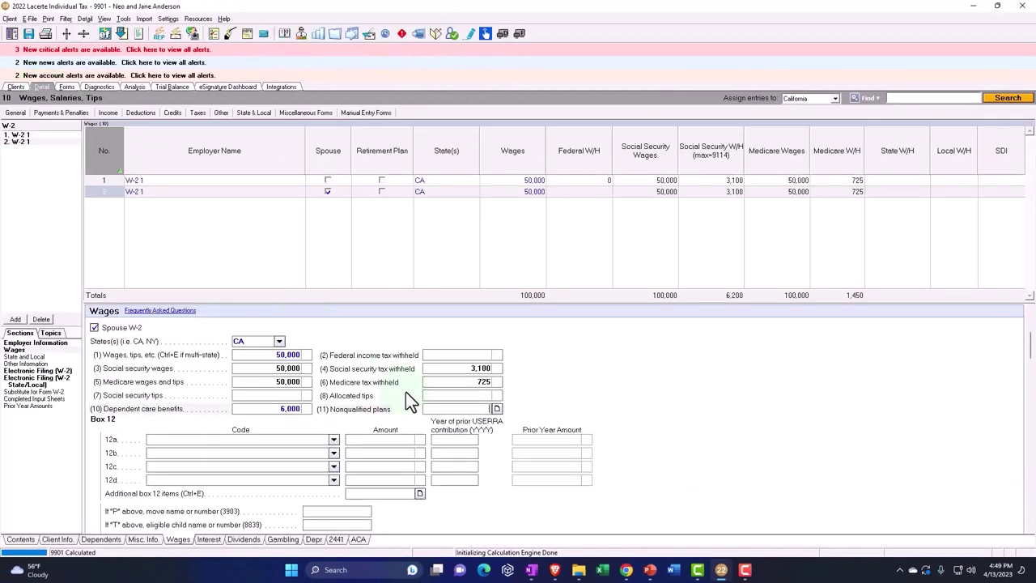
click(315, 410)
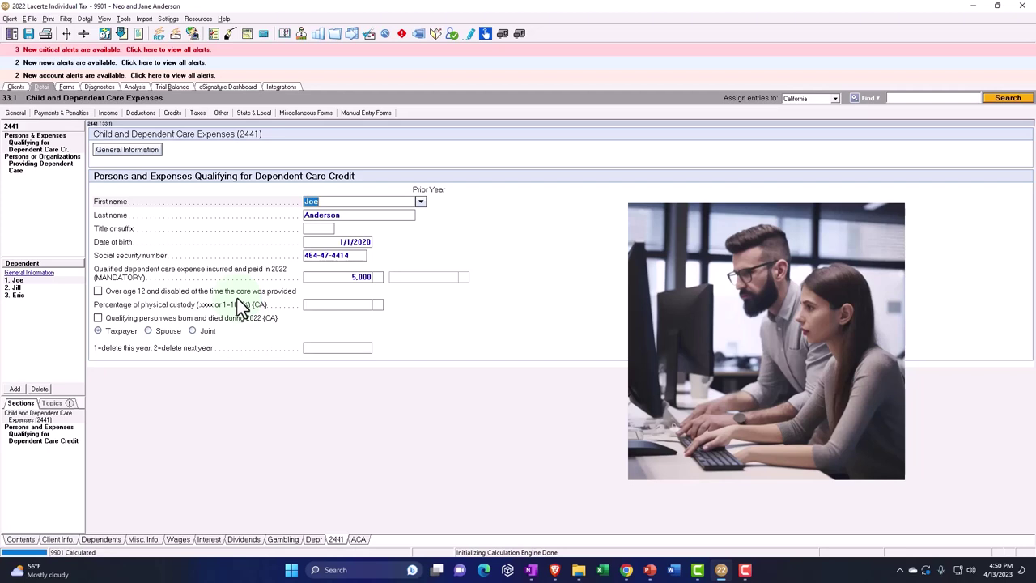
Move to screen 33.2 to see the child care centre's 15,000 total paid.
key(Page_Down)
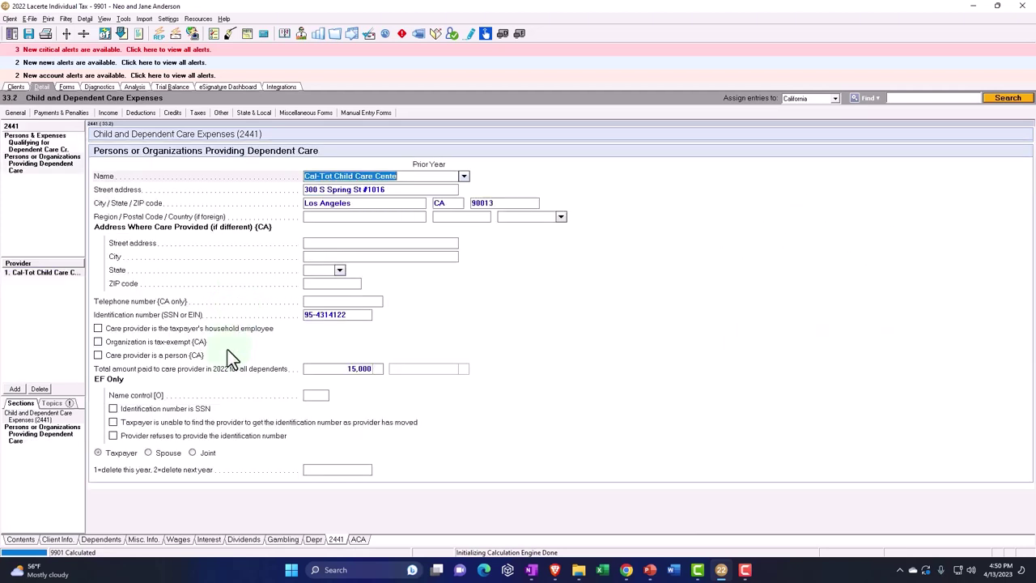